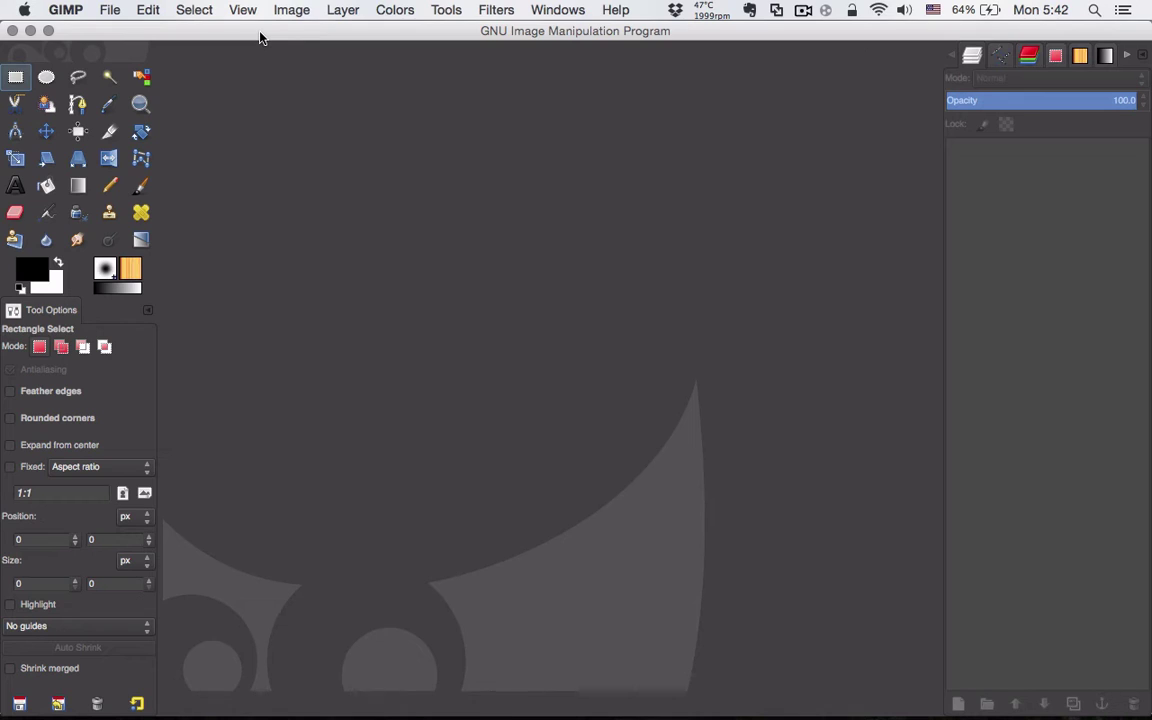
Create a new 640×400 image and bucket-fill the whole canvas with black.
left_click(110, 10)
left_click(118, 31)
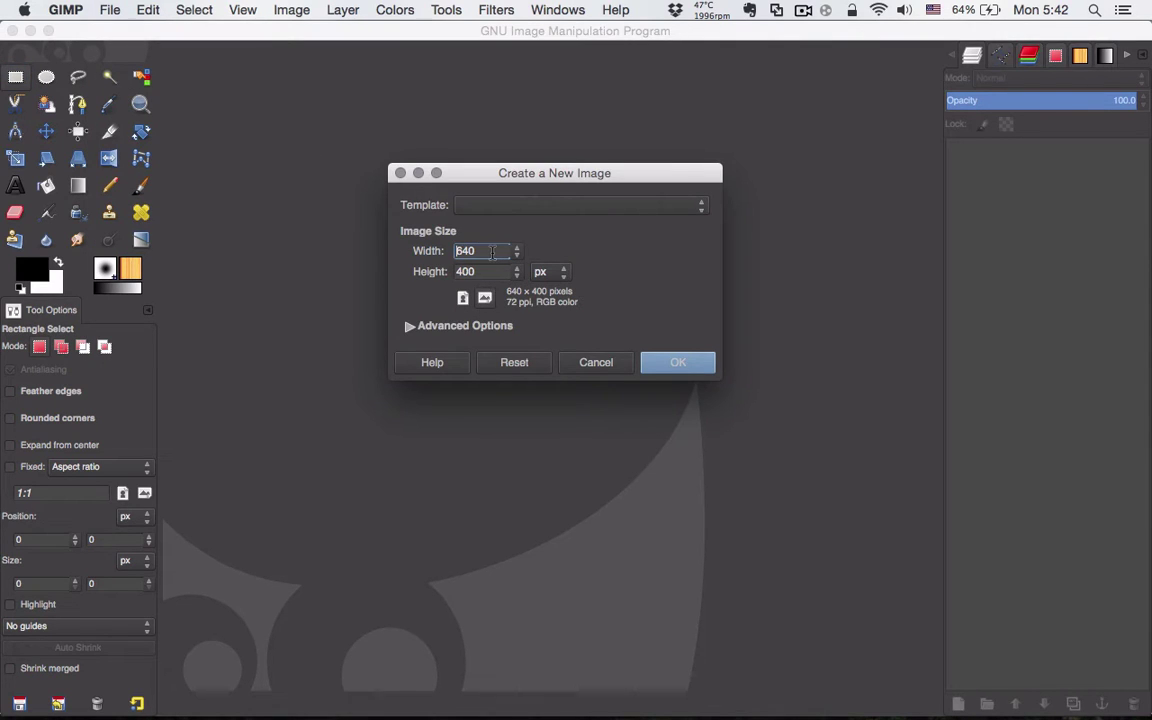
left_click(675, 364)
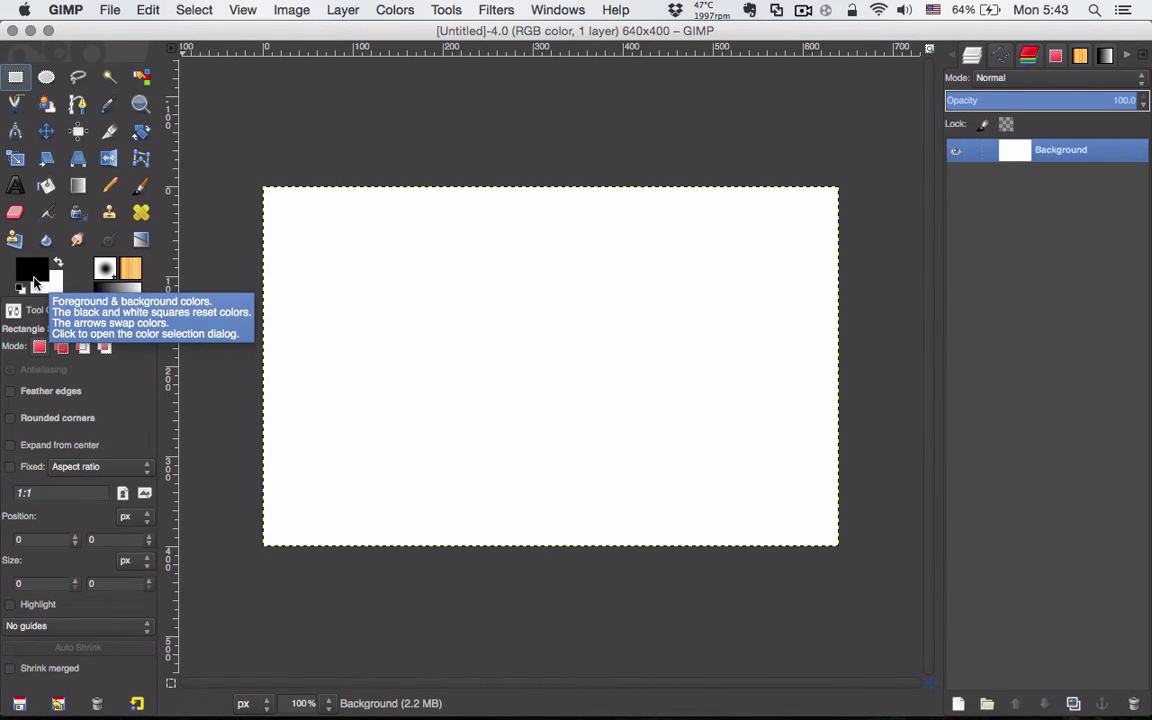
left_click(44, 181)
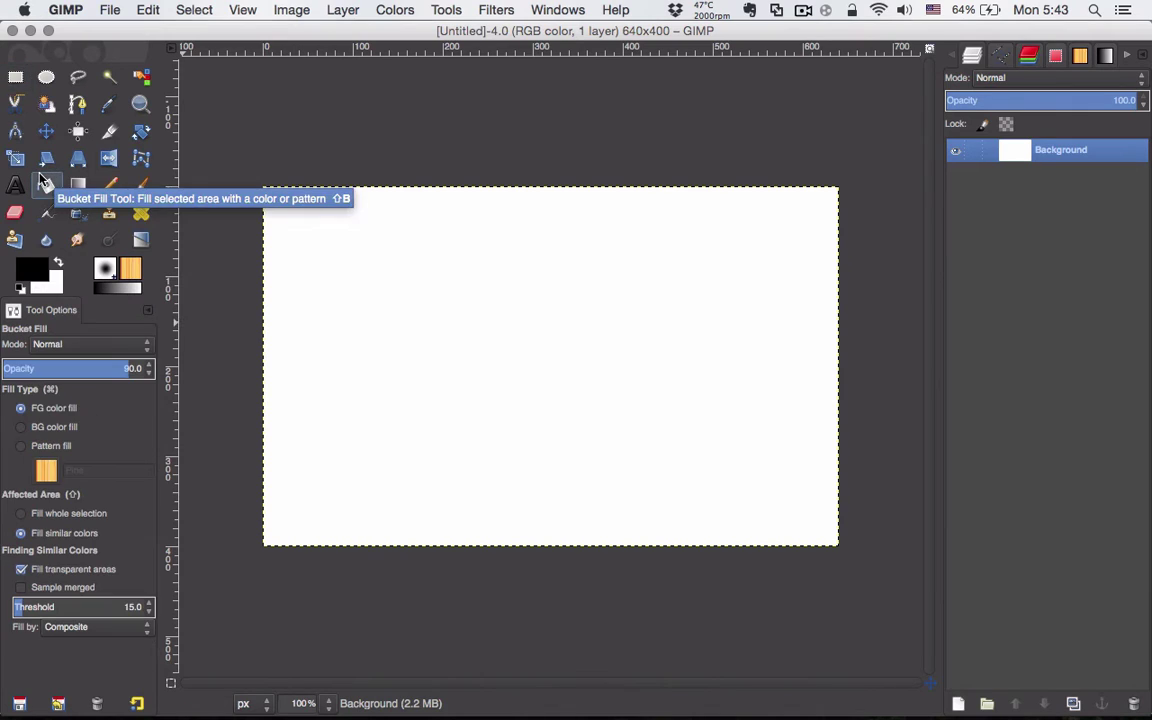
left_click(473, 383)
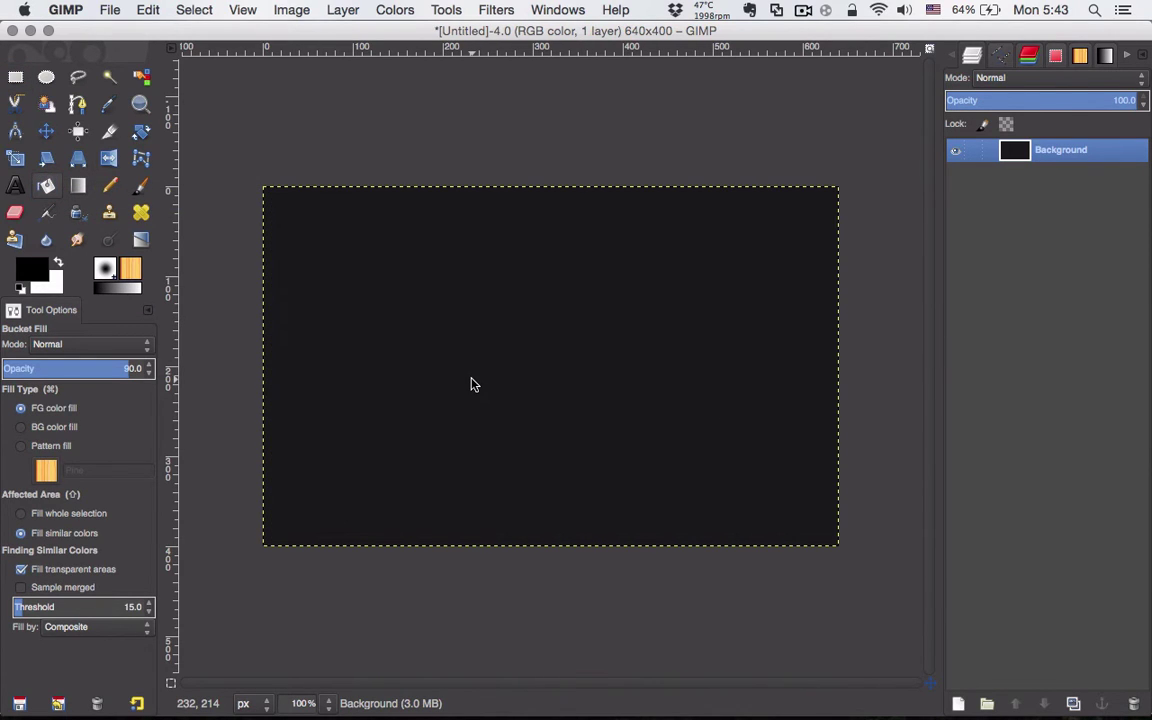
Type 'XCOM' on the canvas in white Futura Medium at size 180.
left_click(16, 187)
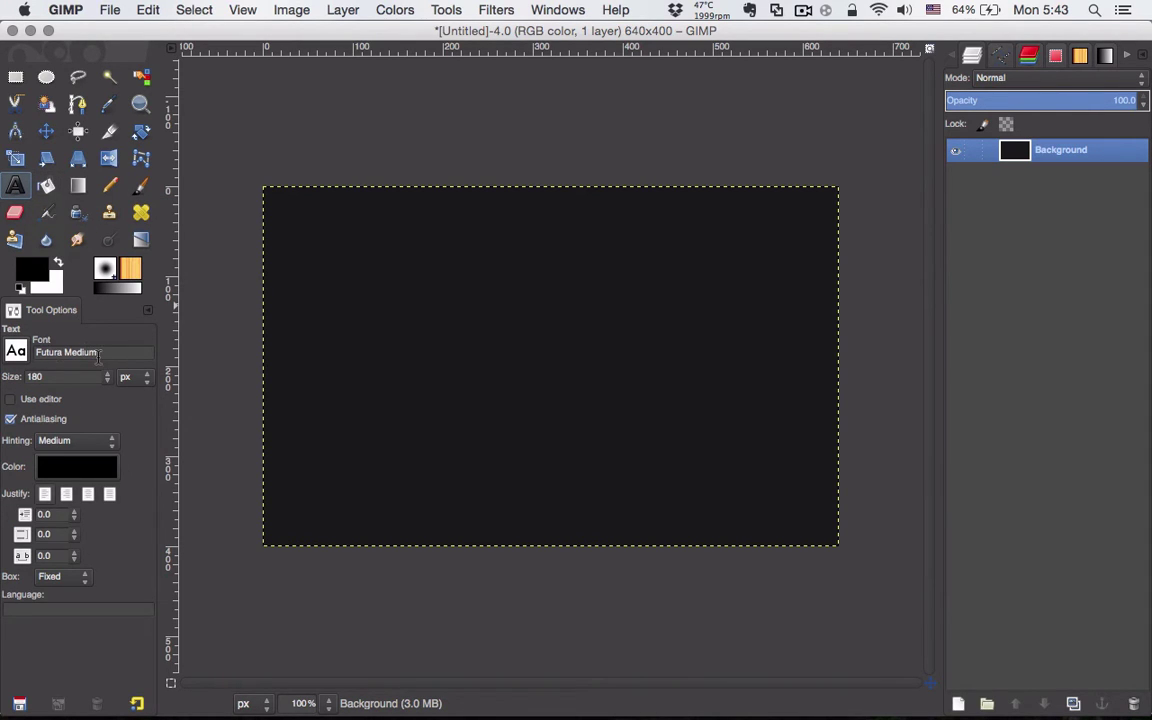
double_click(46, 378)
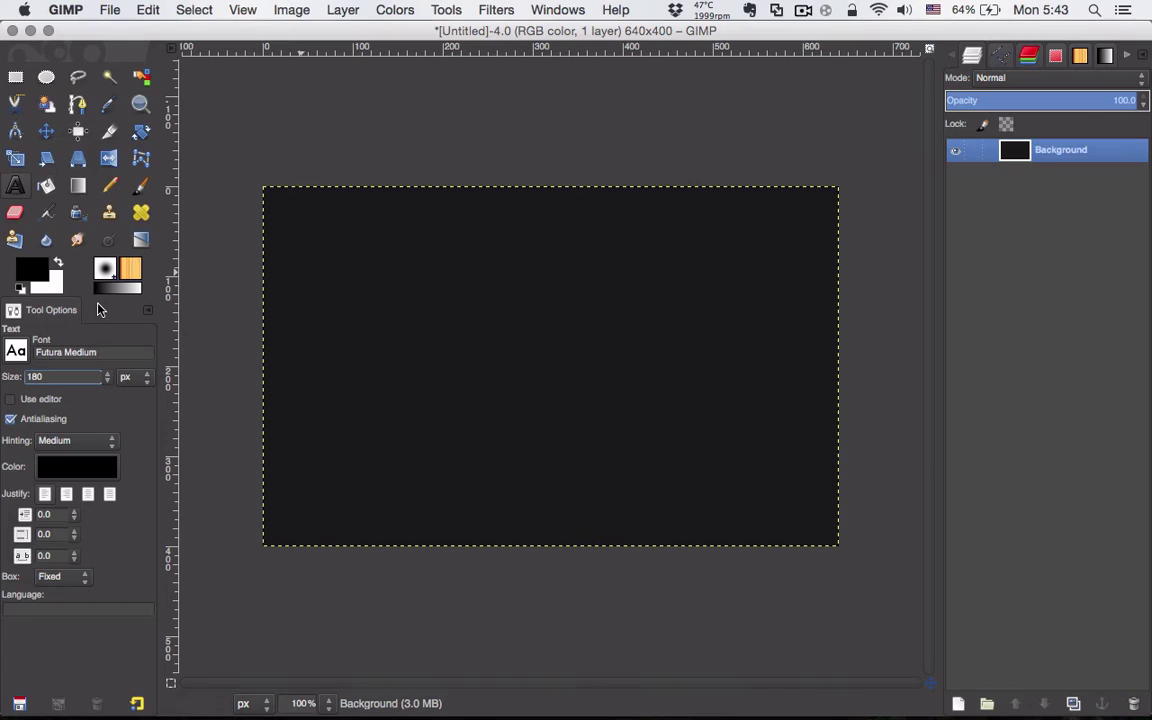
left_click(60, 378)
left_click(79, 470)
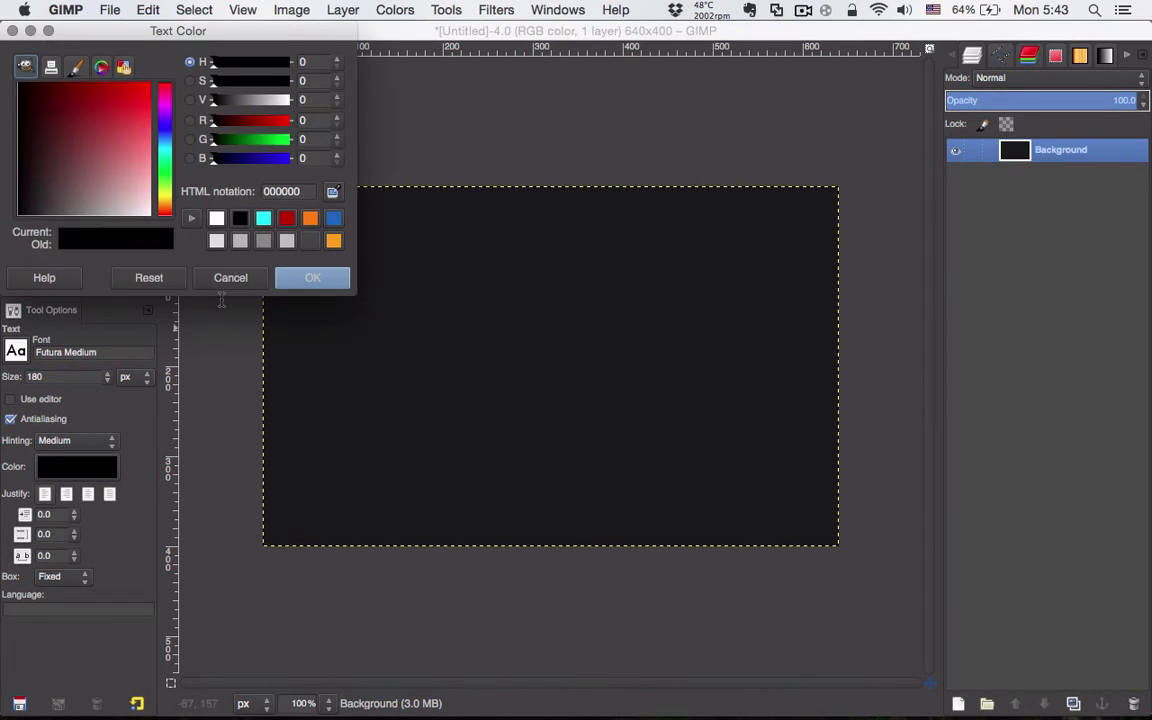
left_click(216, 240)
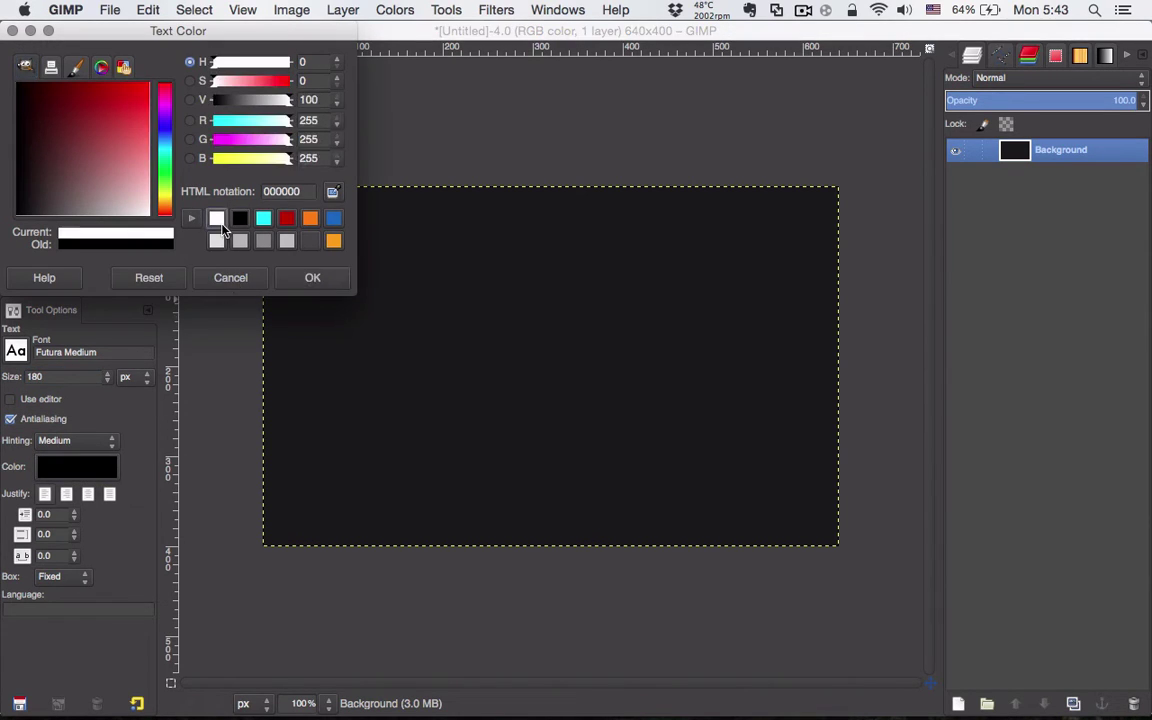
left_click(310, 280)
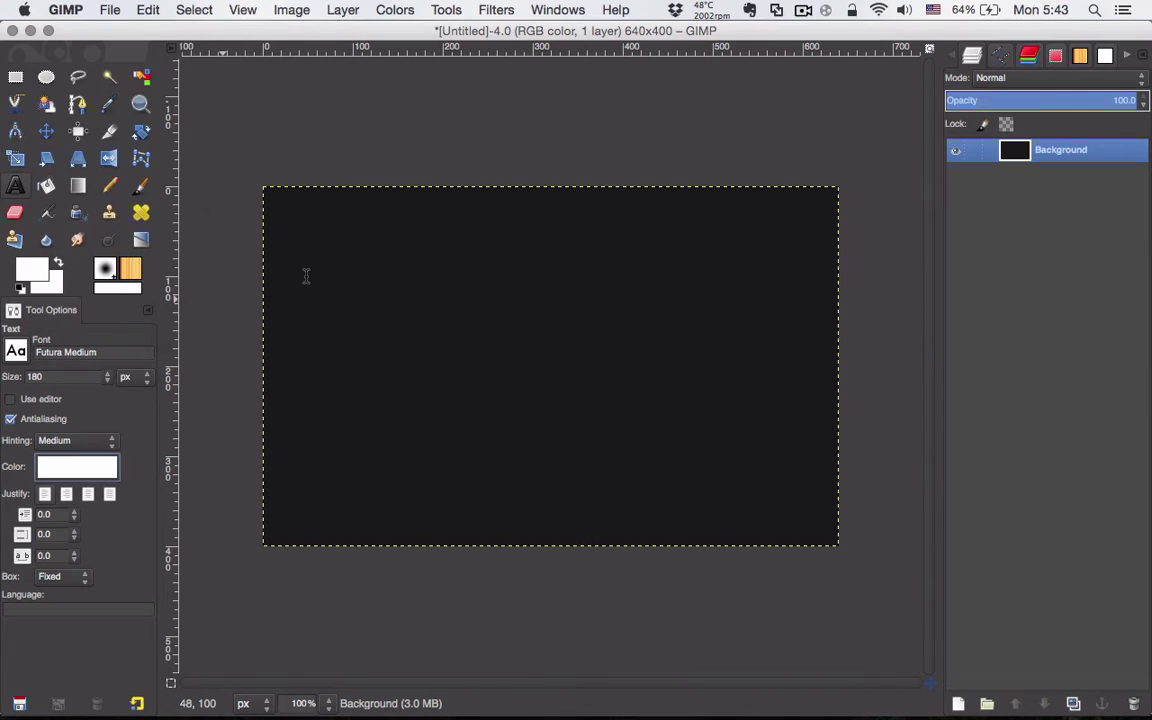
left_click(300, 350)
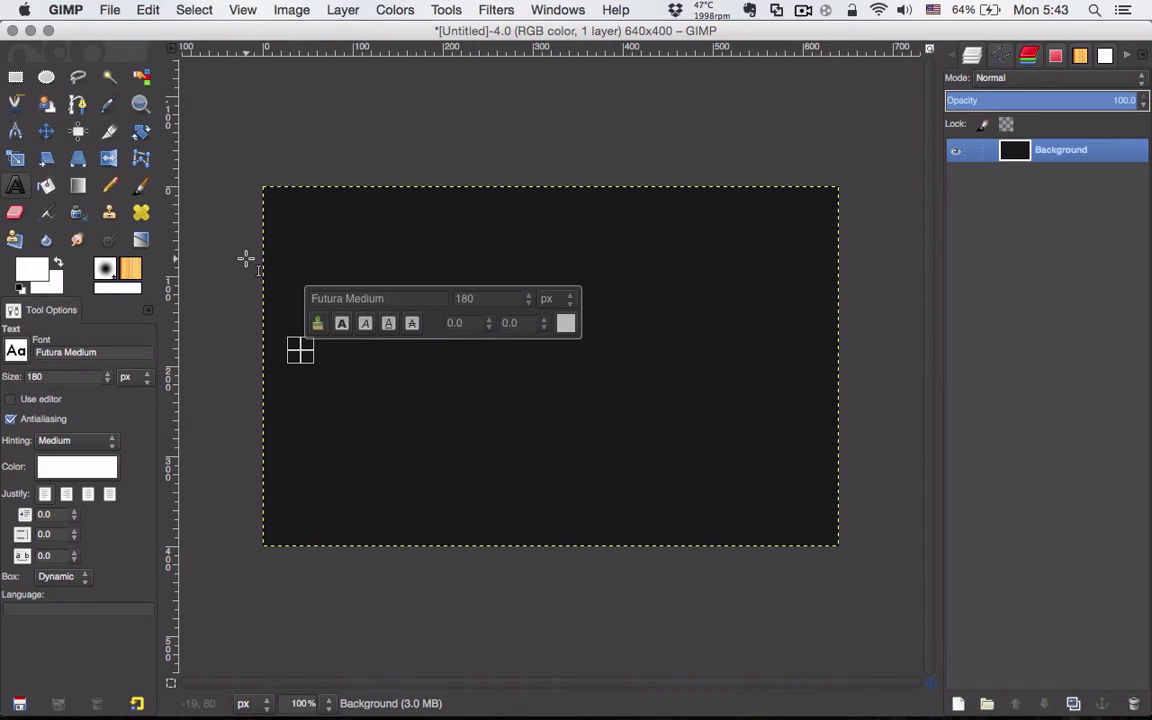
type("XCOM")
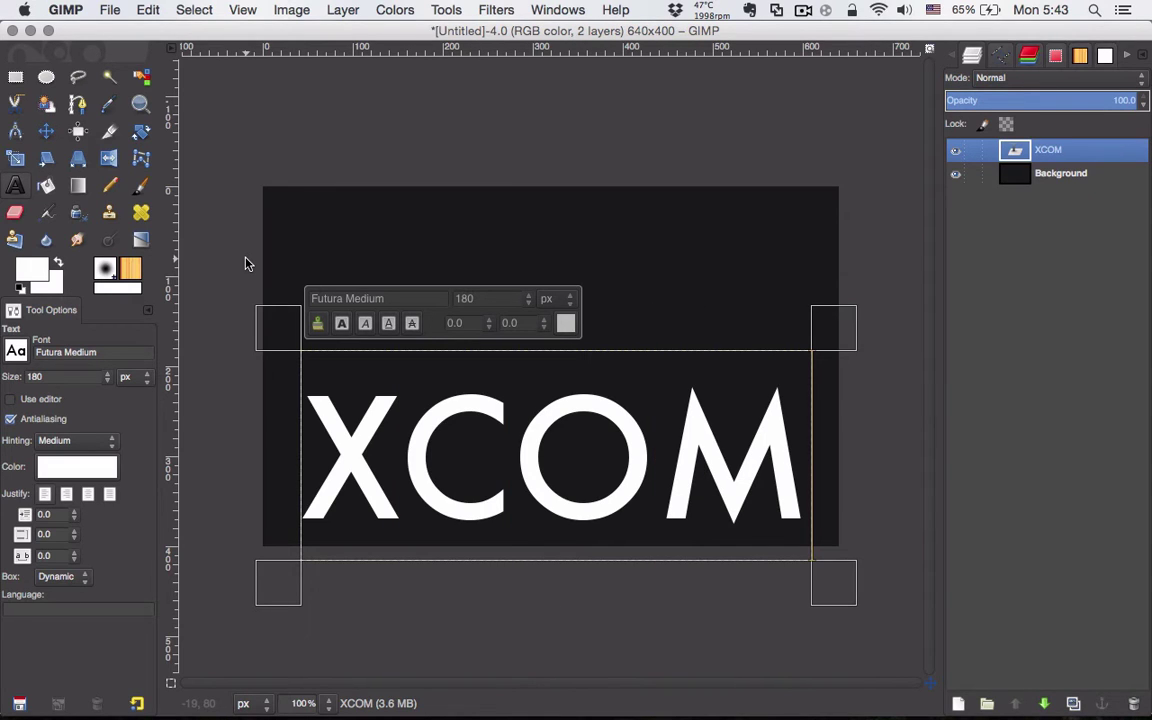
Autocrop the XCOM layer and add a horizontal guide at 50%.
left_click(340, 10)
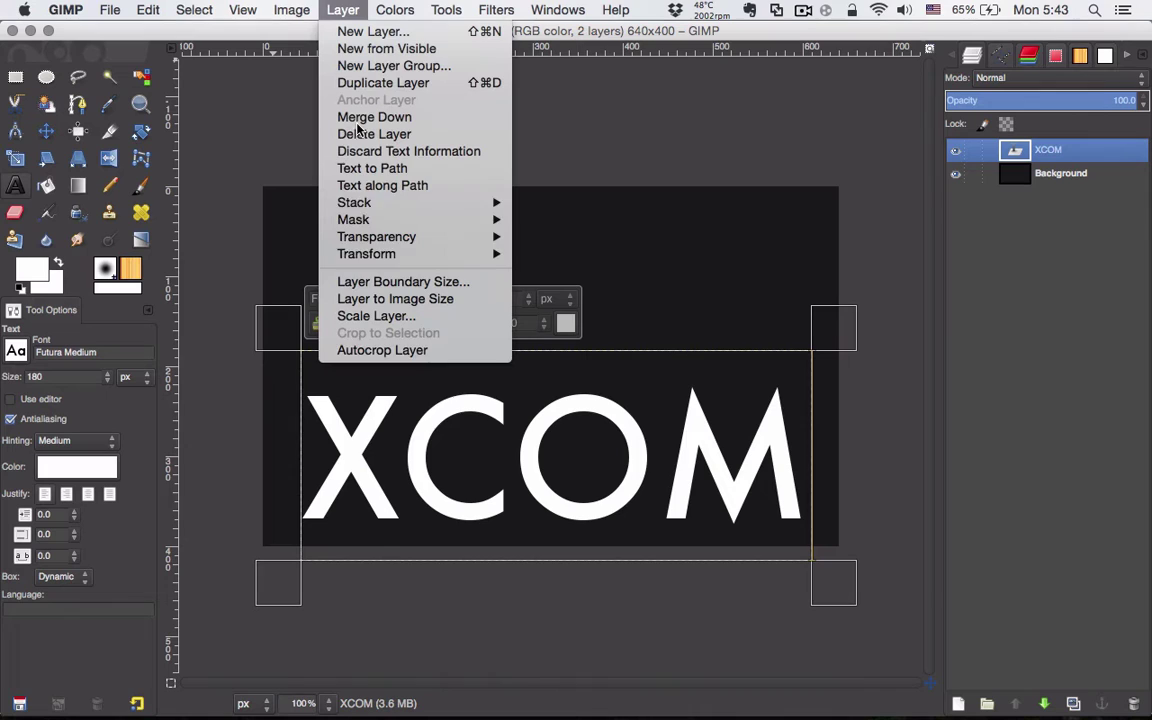
left_click(385, 351)
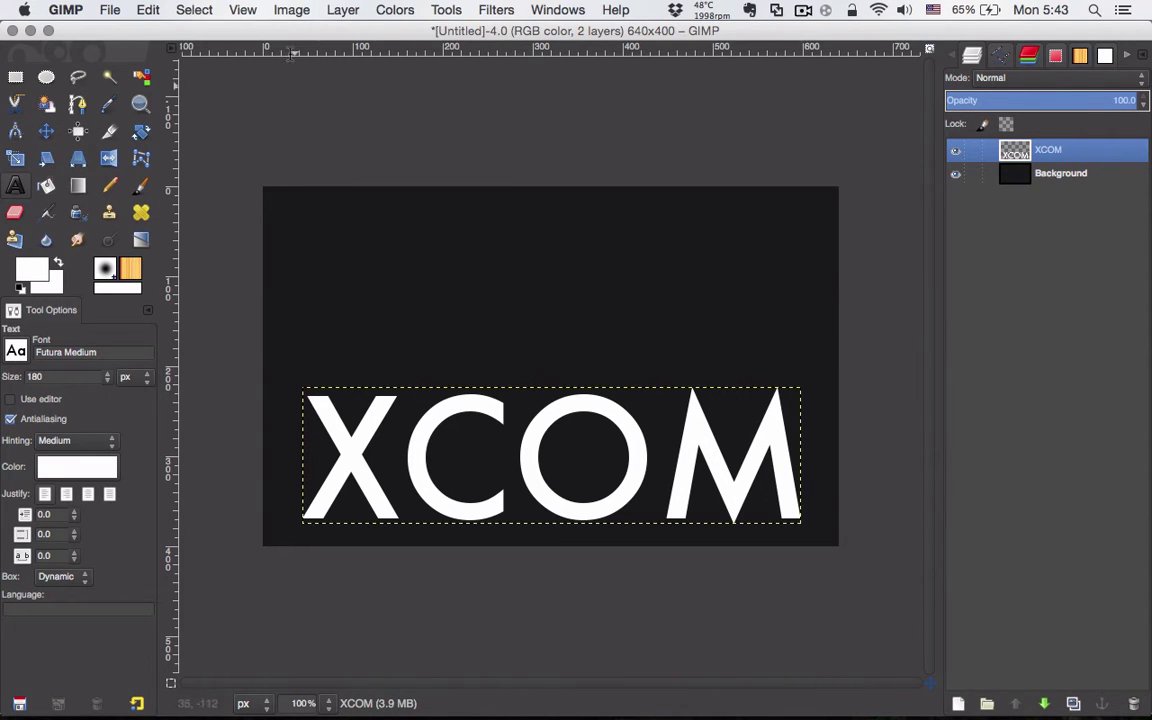
left_click(290, 10)
mouse_move(420, 282)
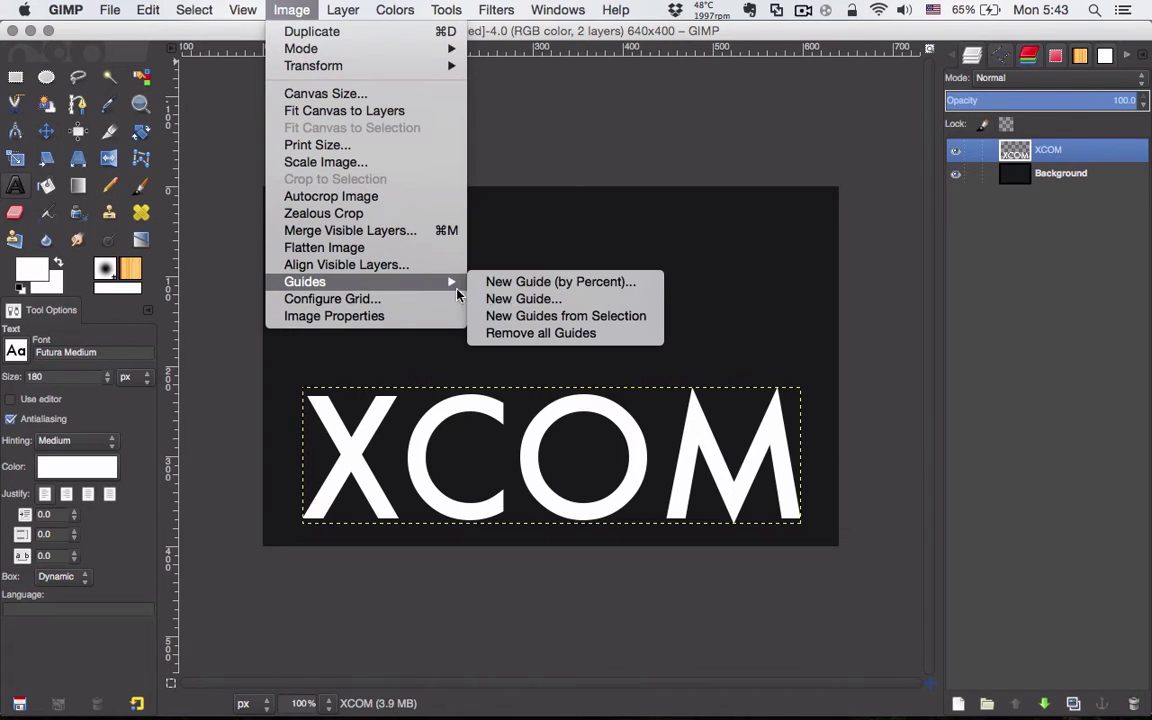
left_click(519, 284)
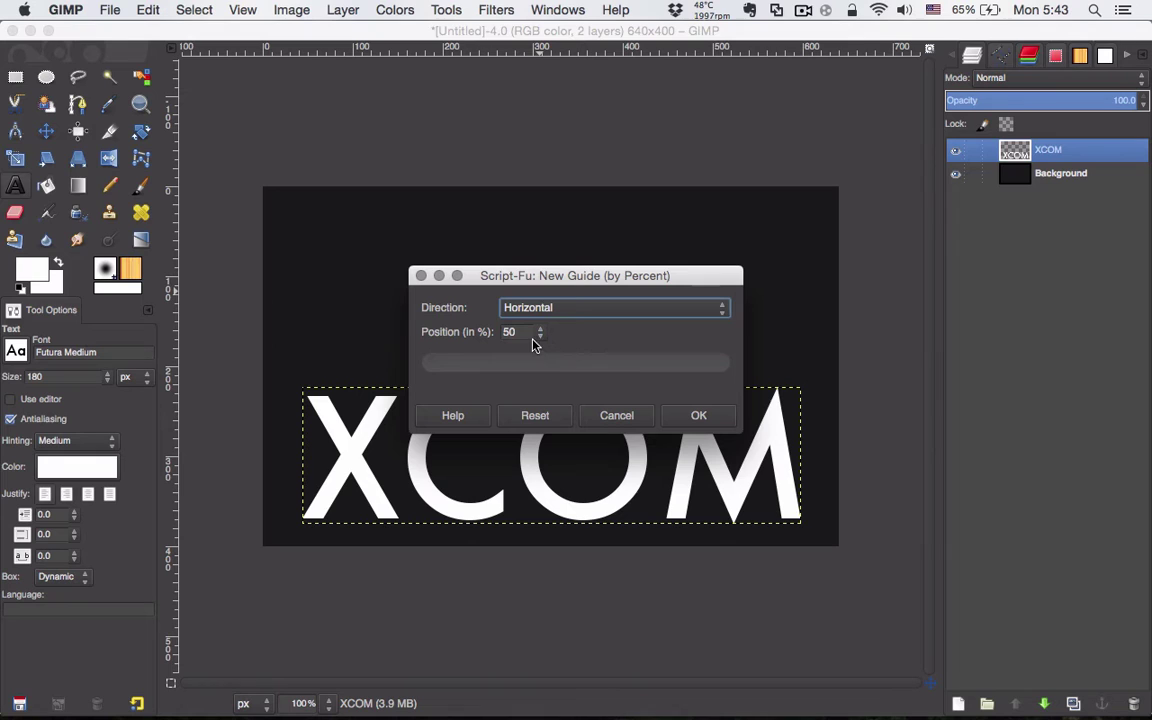
left_click(704, 419)
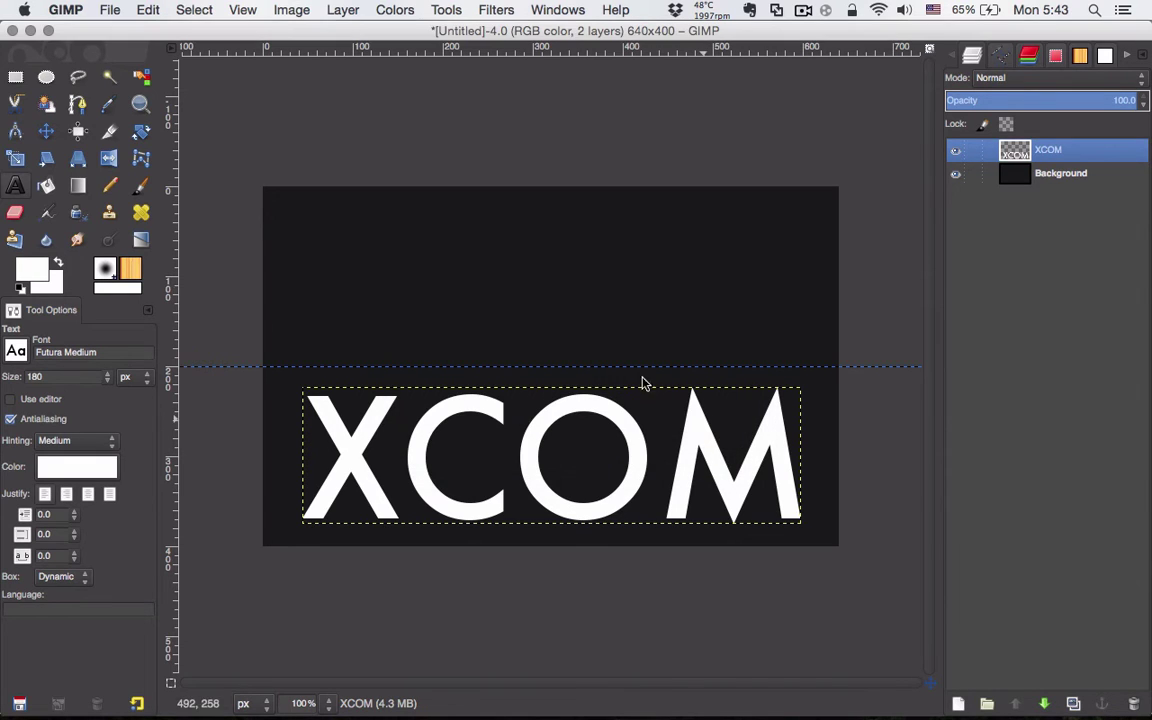
Add a vertical guide at 50% of the image.
left_click(291, 10)
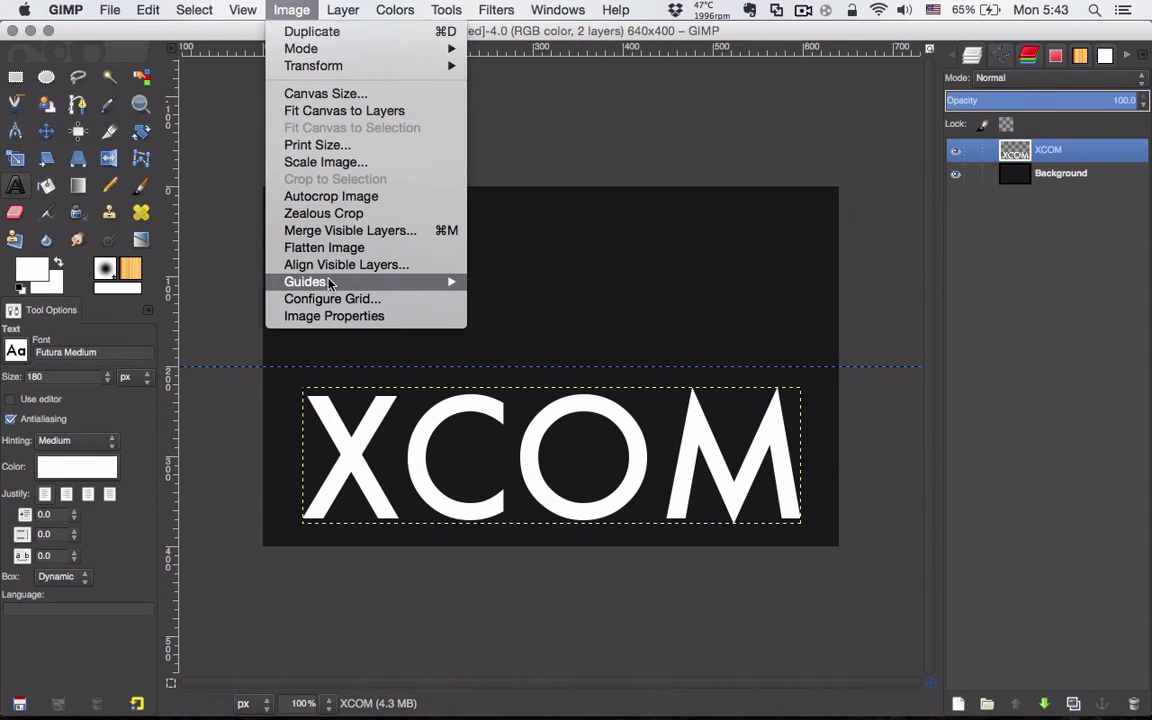
mouse_move(305, 282)
left_click(545, 281)
left_click(549, 313)
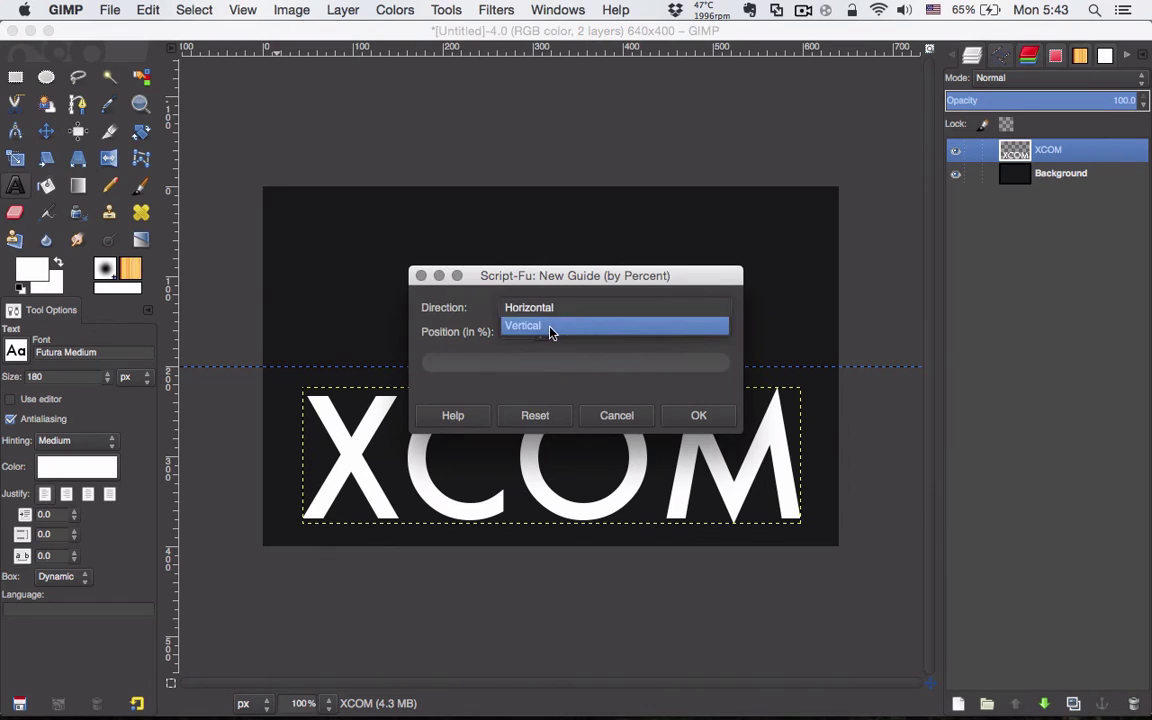
left_click(552, 332)
left_click(696, 414)
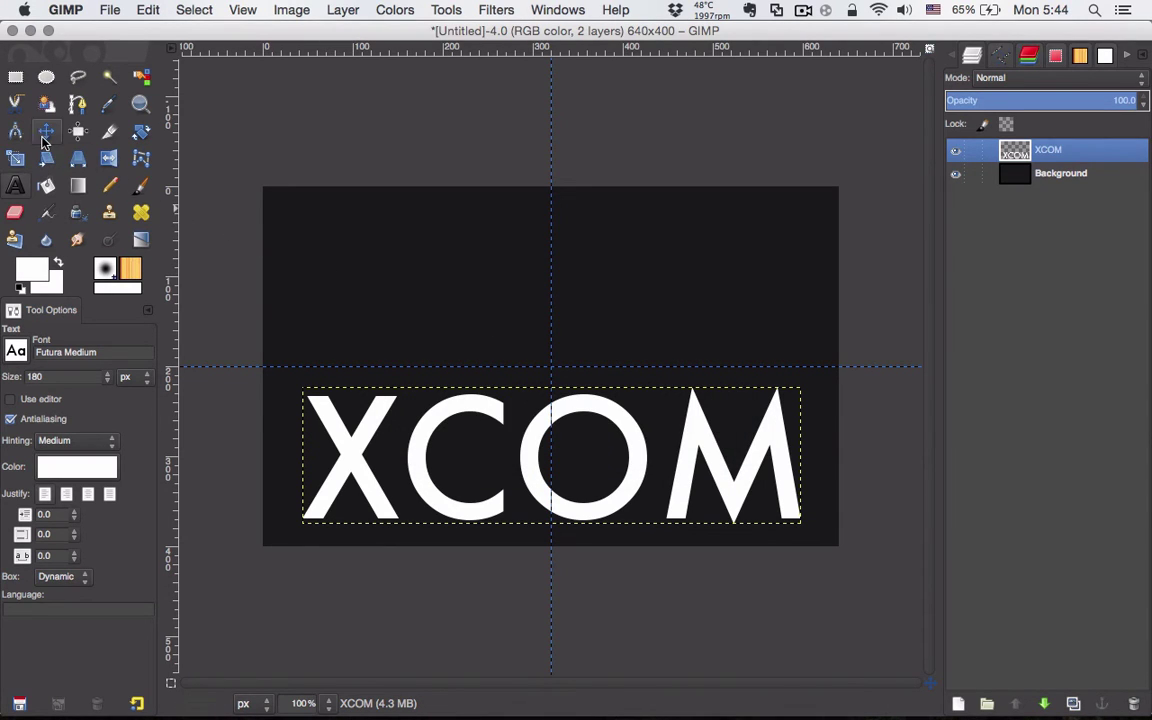
Drag the XCOM text layer up so it is centred where the guides cross.
left_click(46, 132)
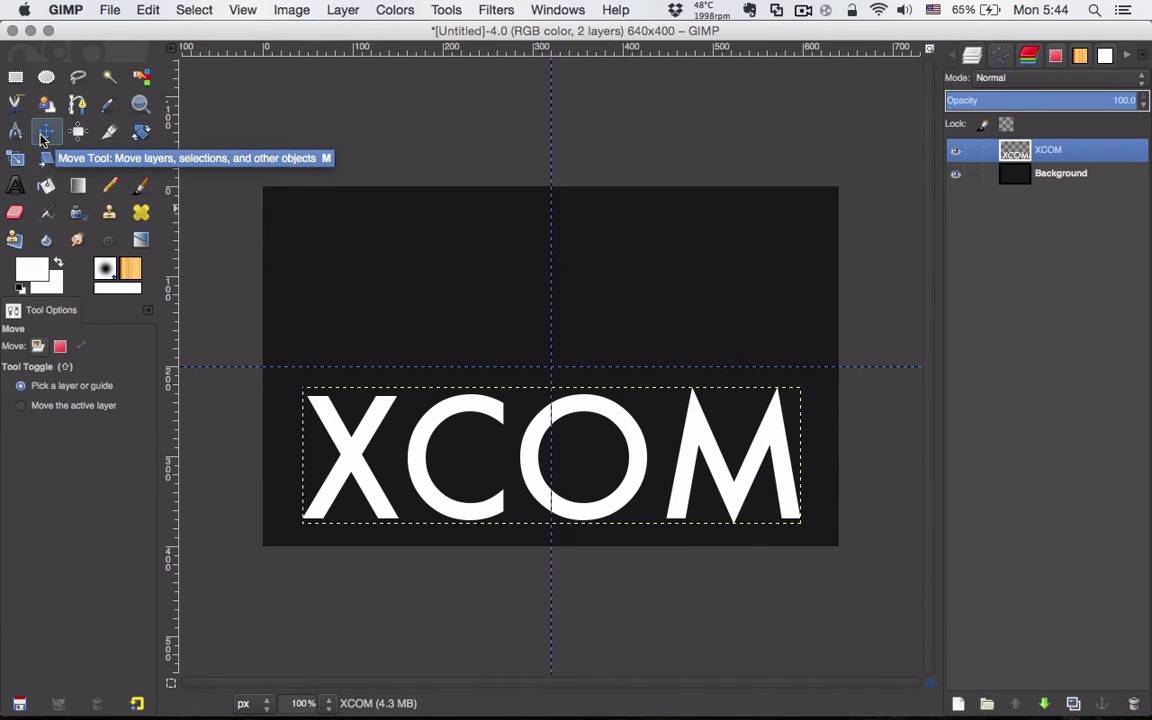
left_click_drag(353, 466, 356, 380)
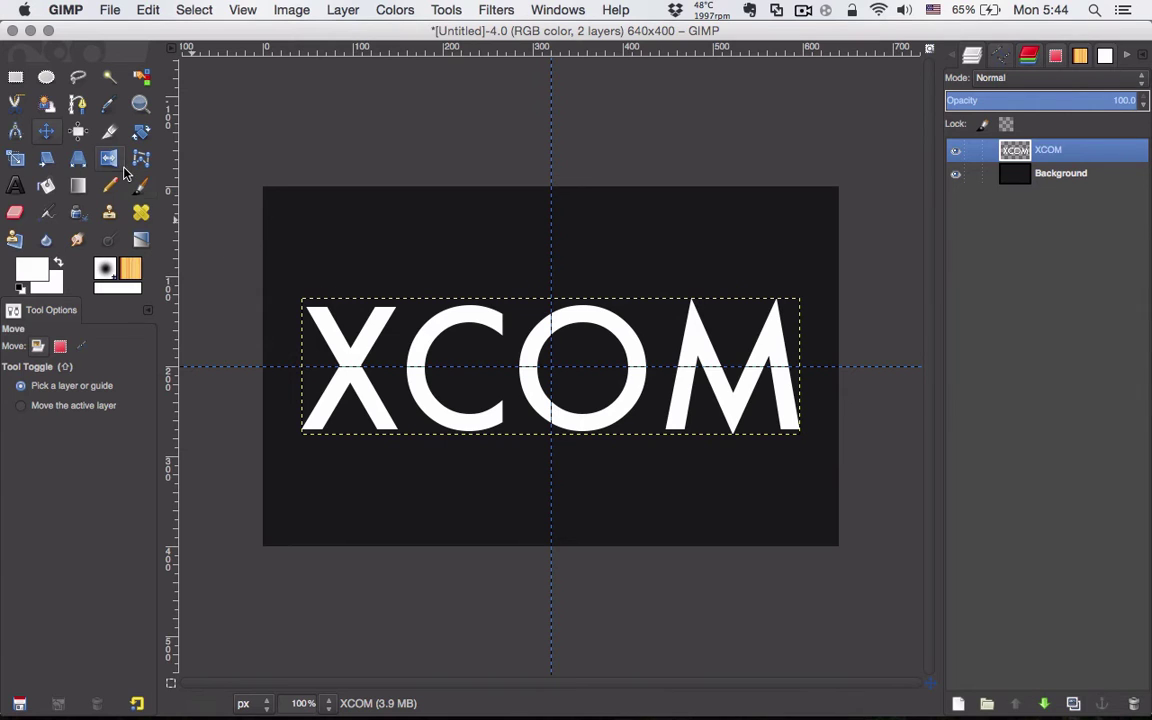
left_click(82, 346)
key("super+Tab")
key("super+Tab")
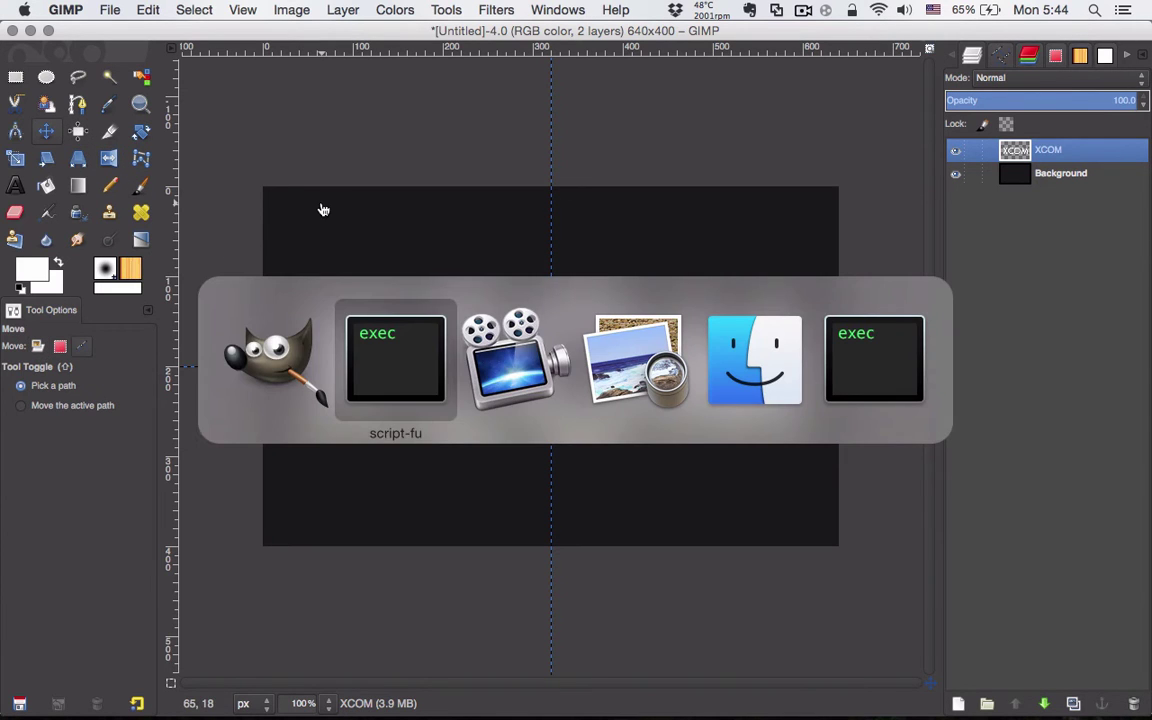
key("super+Tab")
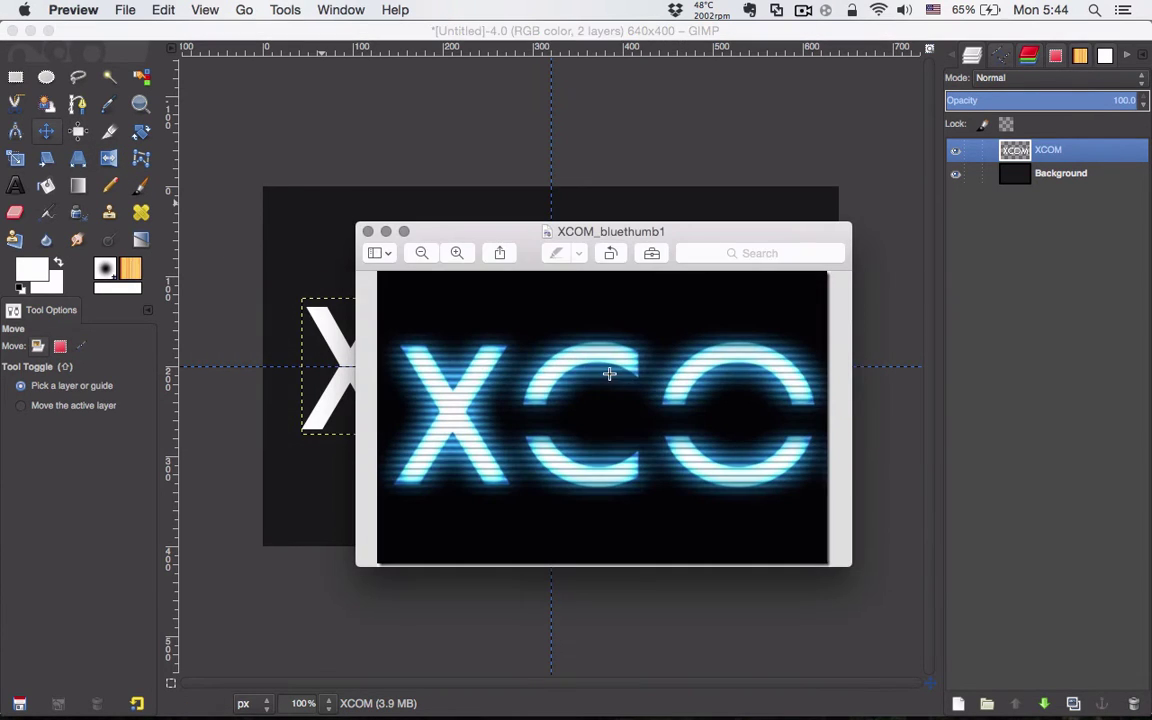
left_click_drag(452, 222, 406, 199)
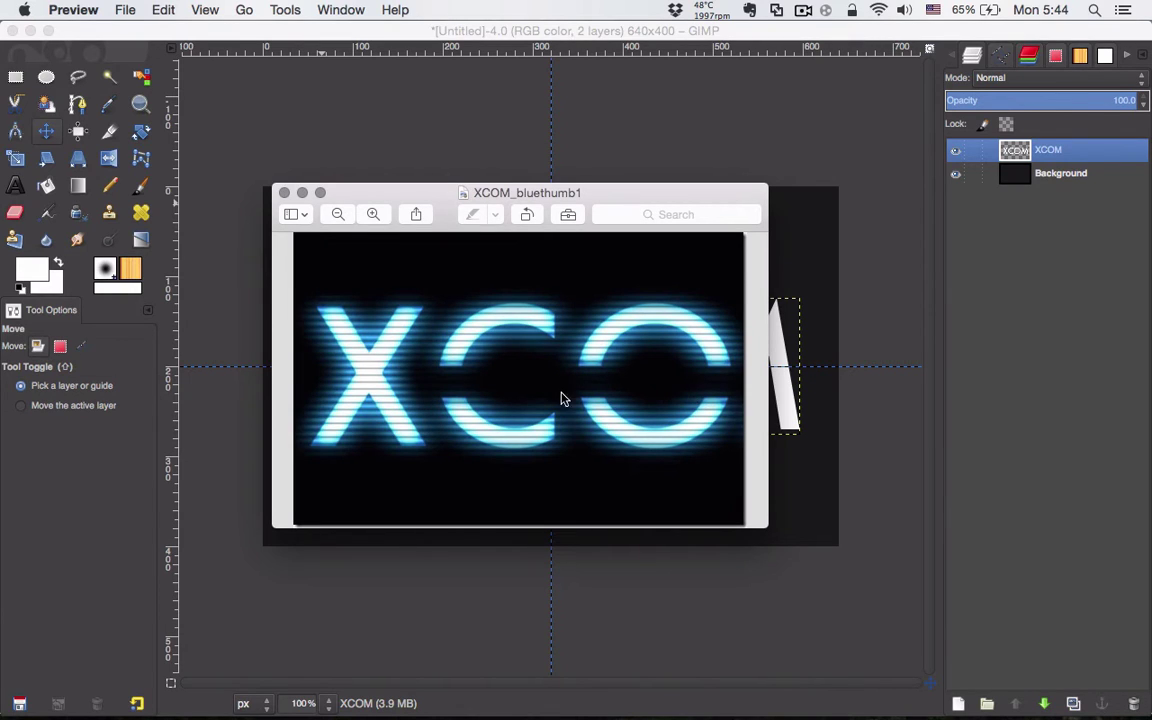
key("super+Tab")
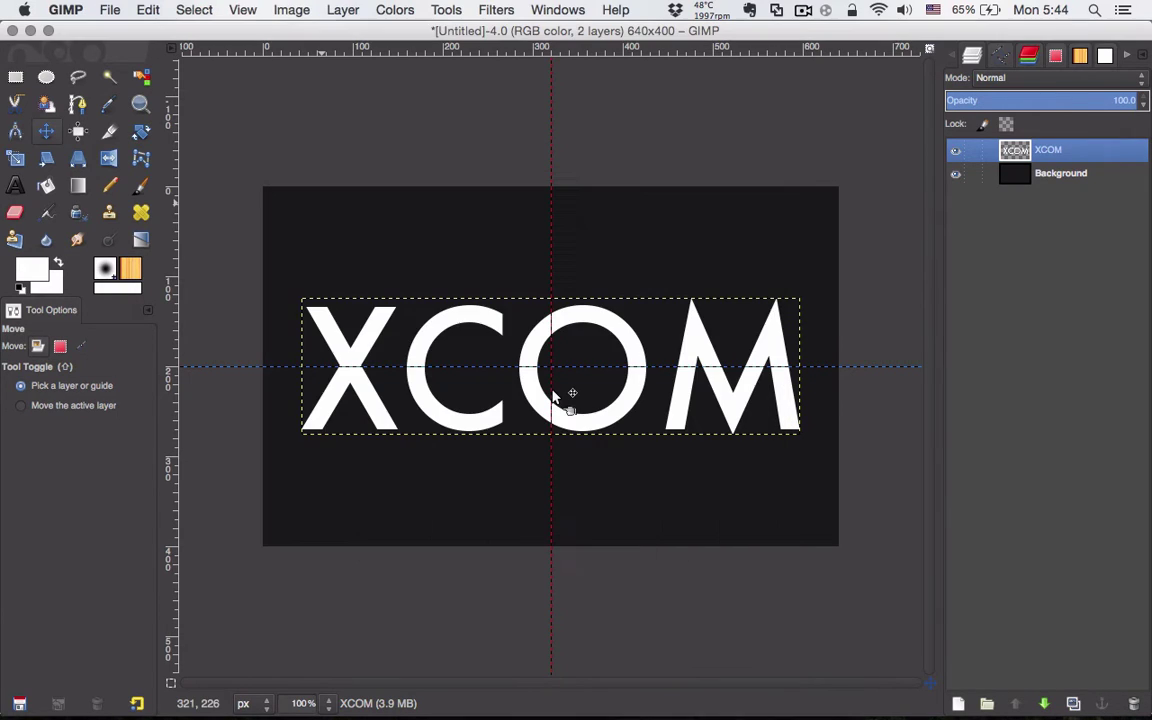
Clear a thin centre-expanded band across the middle of the XCOM letters.
left_click(16, 78)
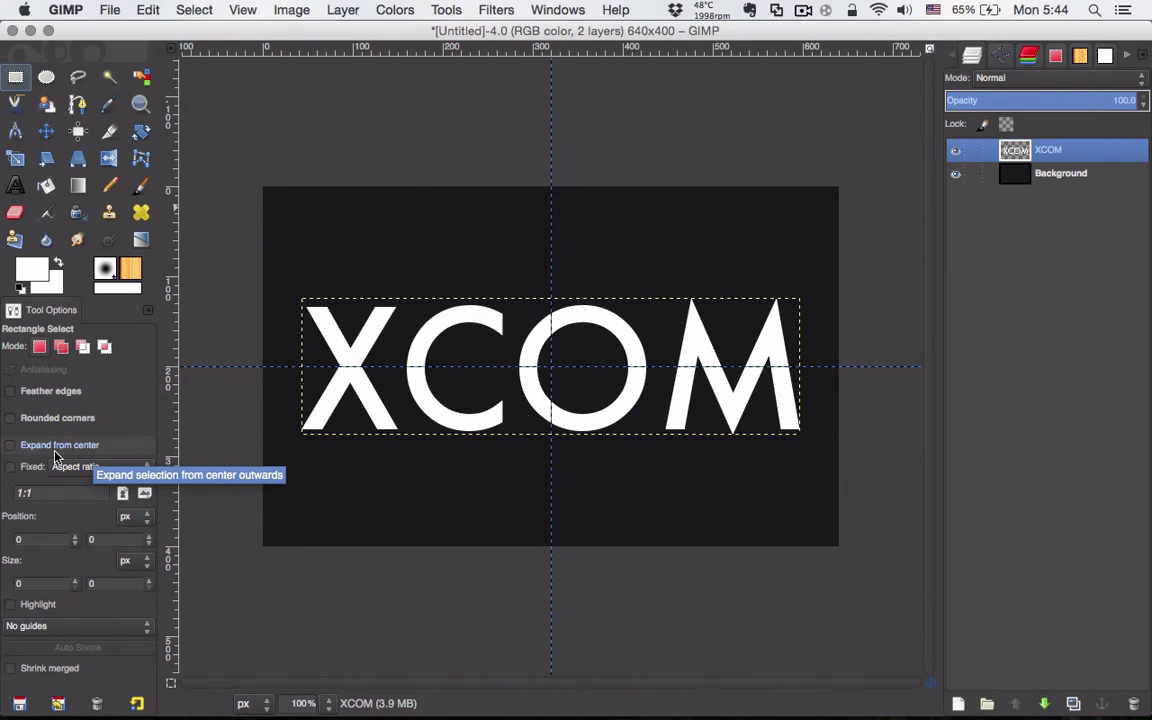
left_click(12, 446)
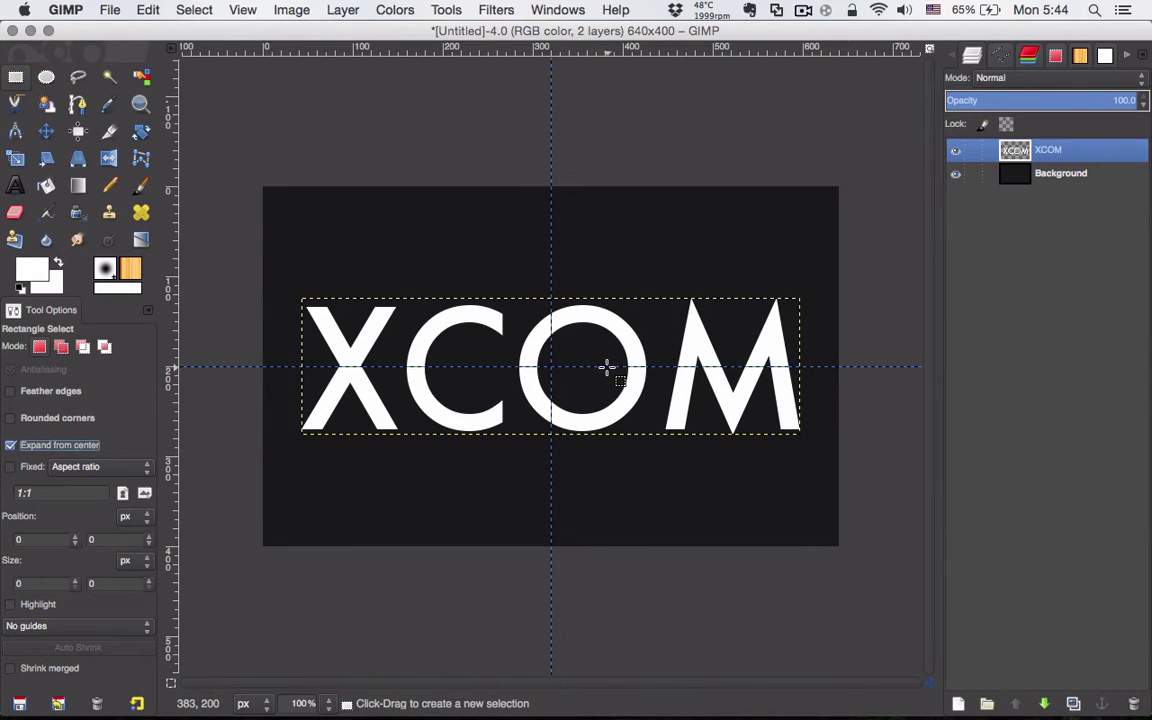
left_click_drag(606, 367, 819, 381)
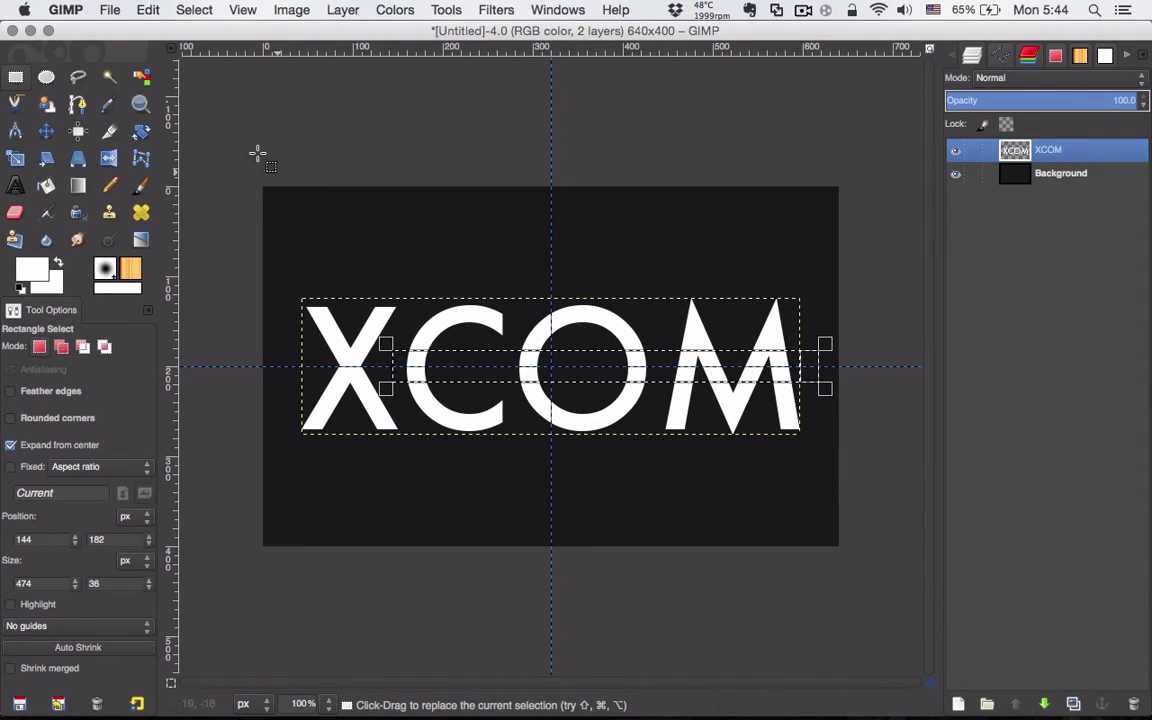
left_click(148, 9)
left_click(198, 226)
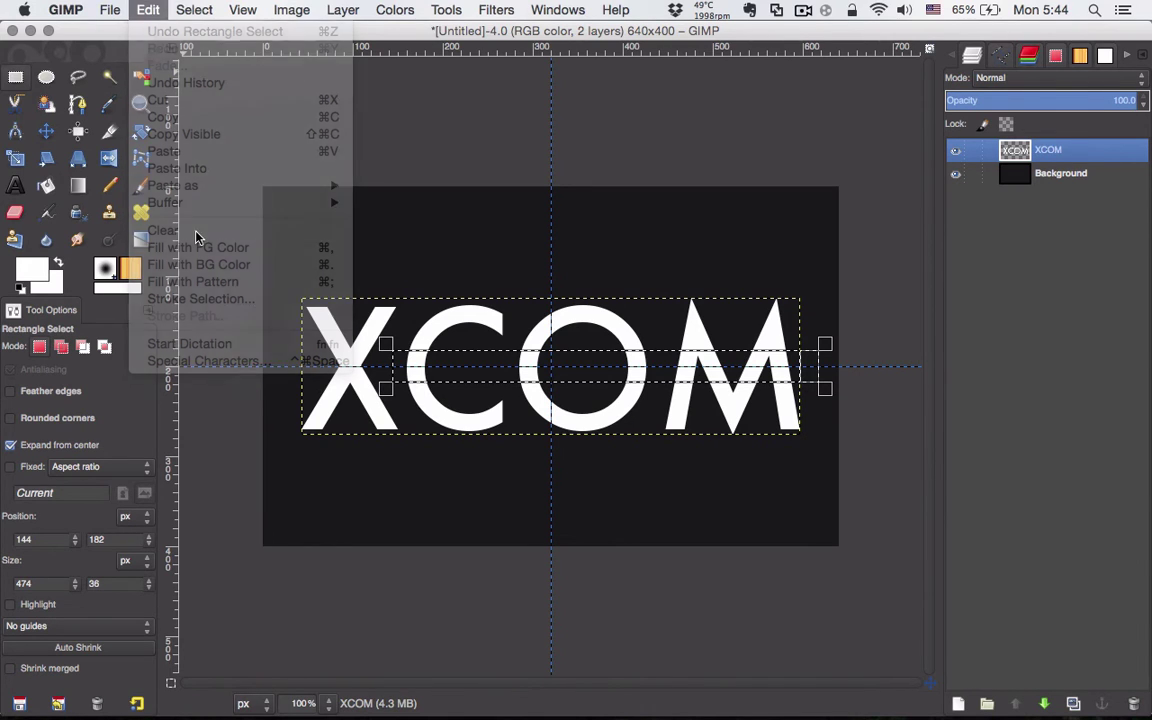
Deselect, then load the XCOM layer's alpha as a selection of the letter shapes.
left_click(194, 10)
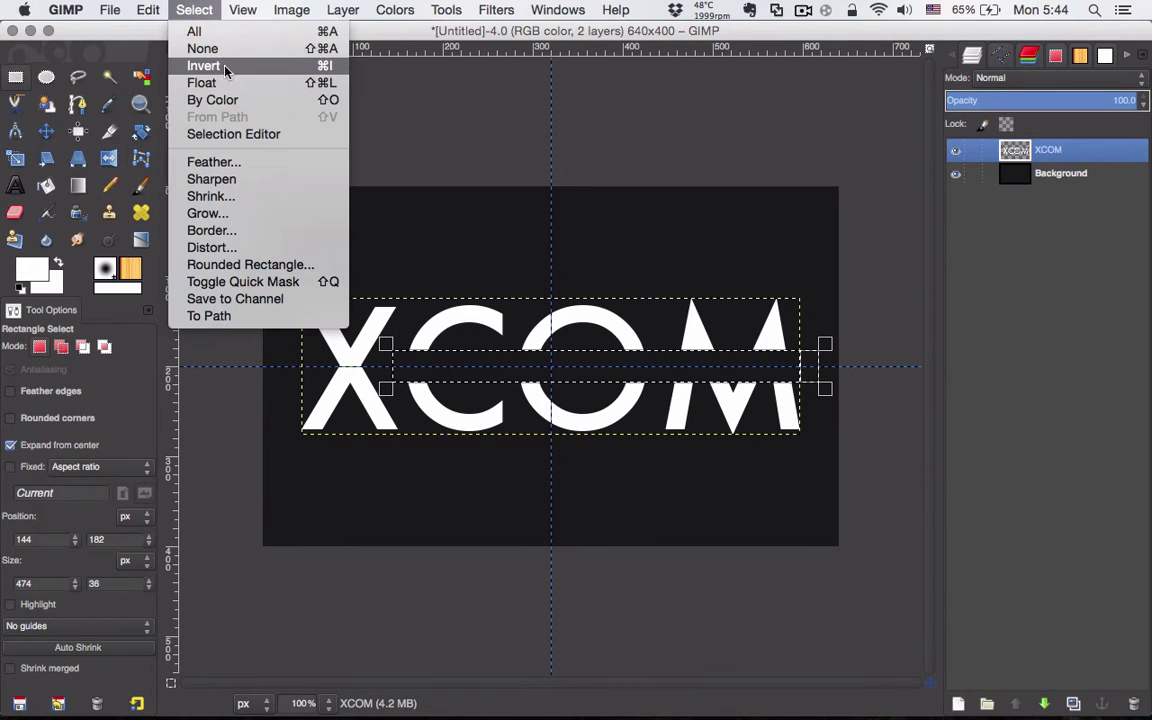
left_click(215, 58)
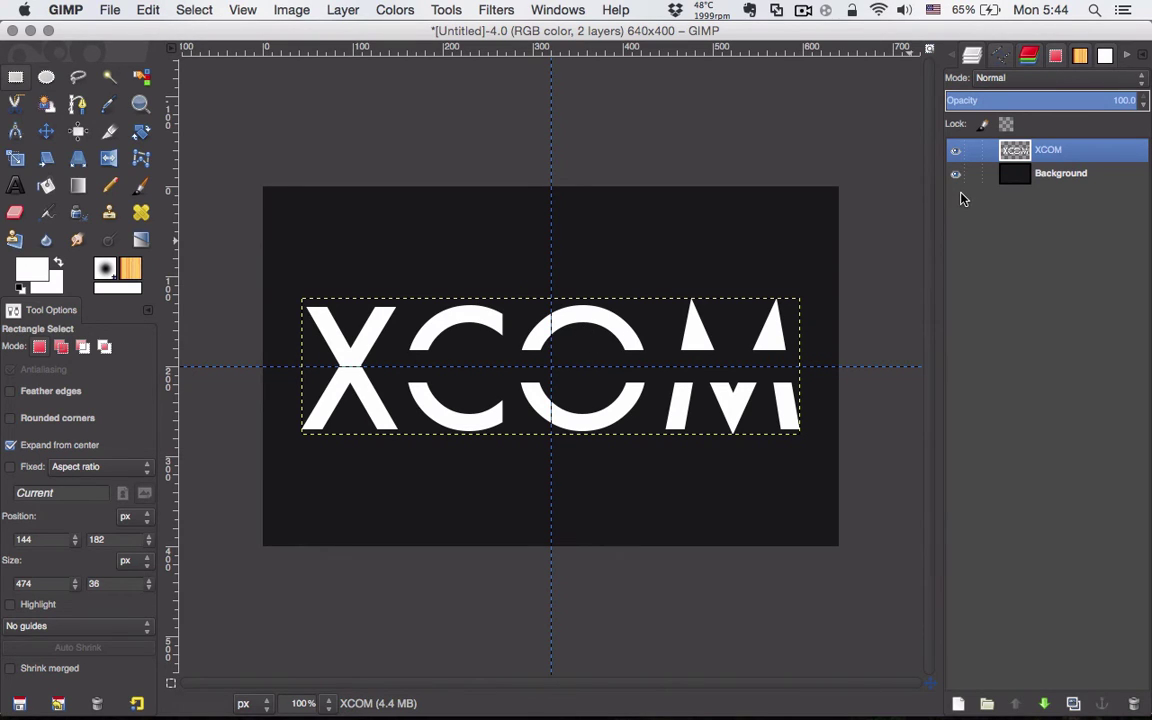
right_click(1014, 151)
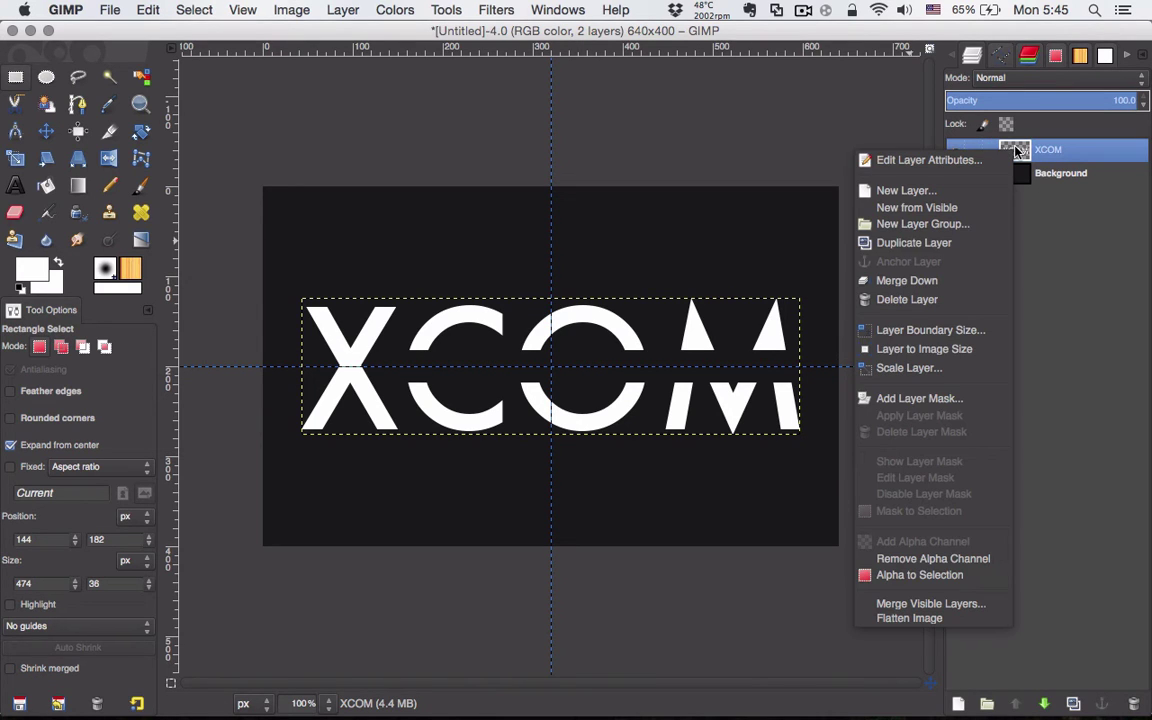
left_click(920, 576)
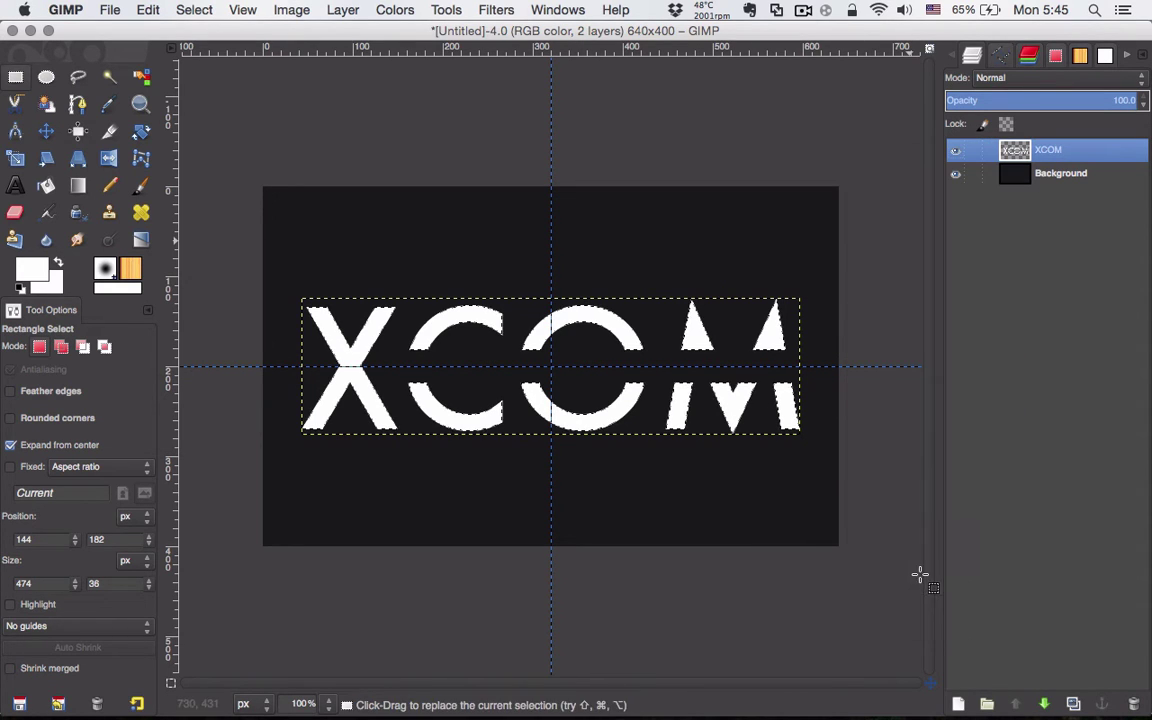
Add a transparent INNERGLOW1 layer and bucket-fill the selected letters with cyan 00ffff.
left_click(958, 705)
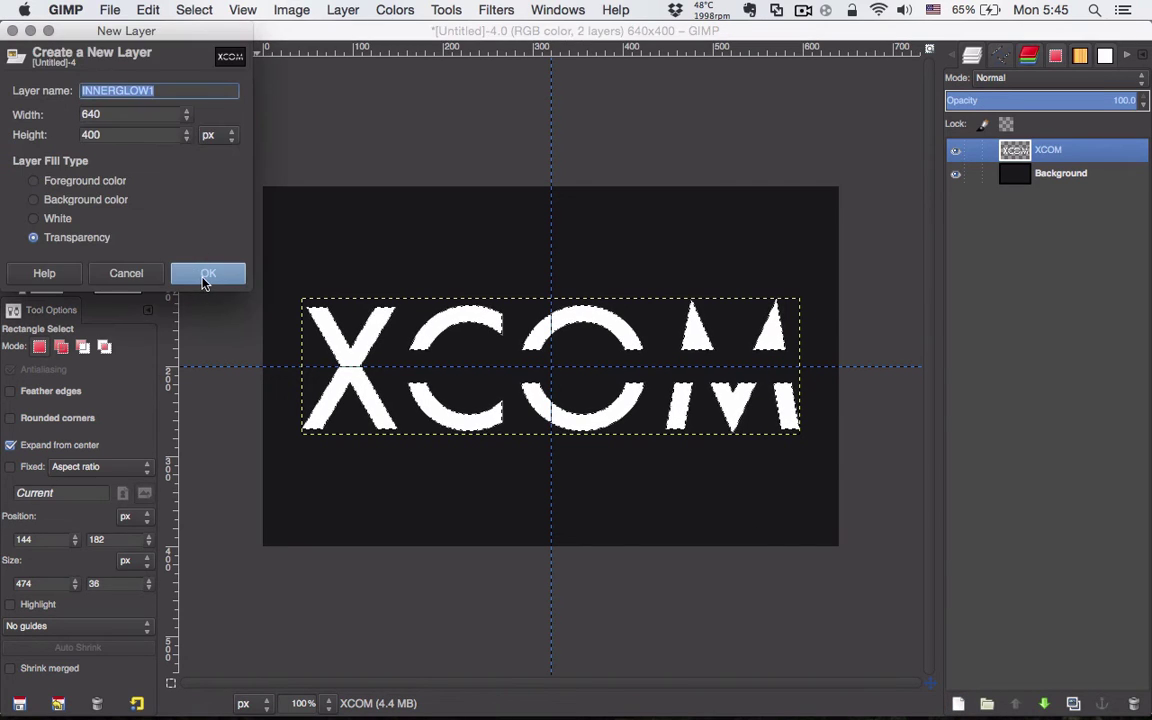
left_click(205, 281)
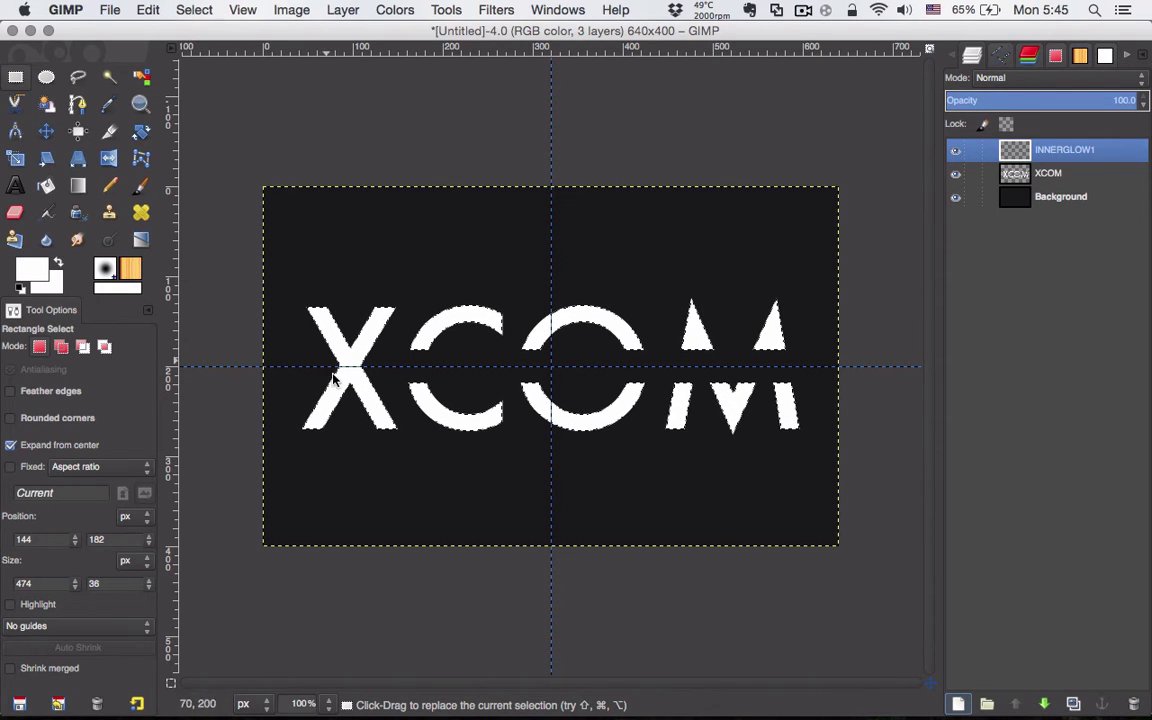
left_click(47, 187)
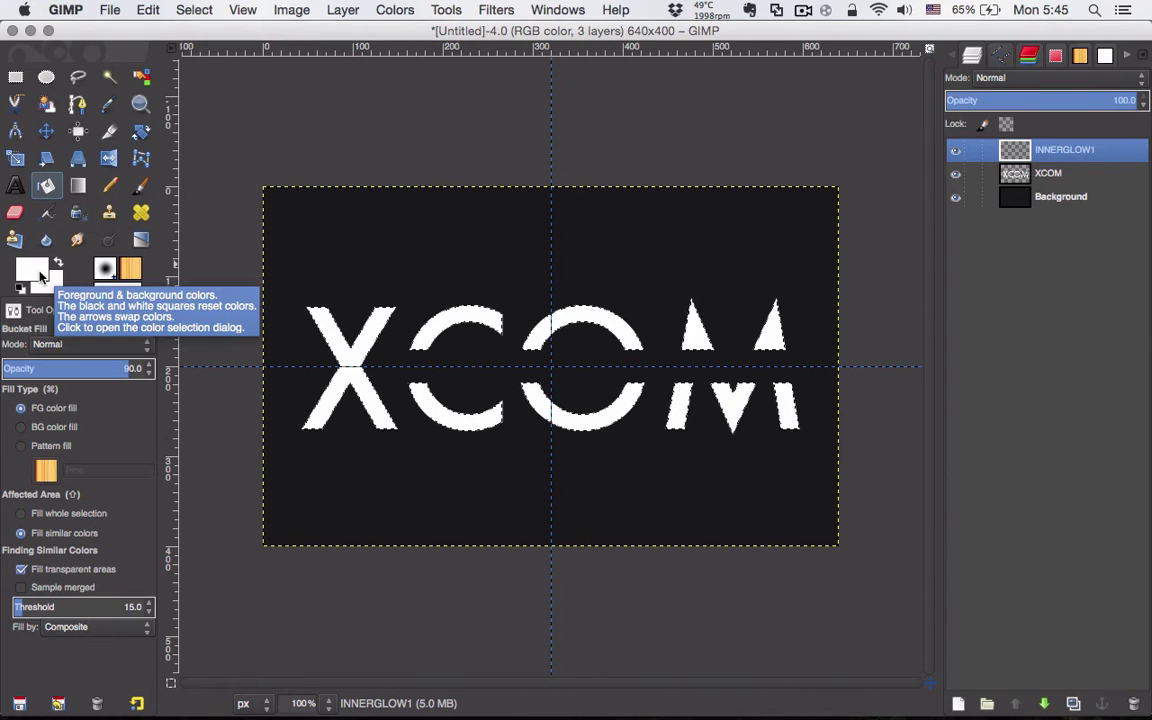
left_click(40, 276)
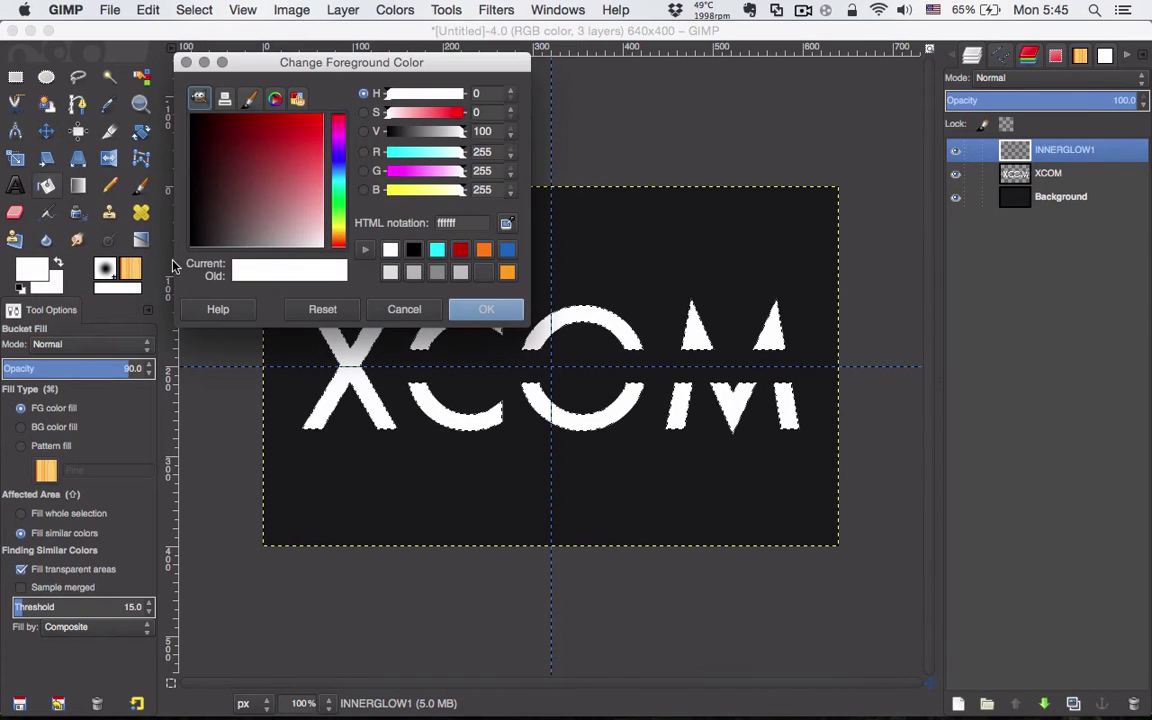
left_click(437, 250)
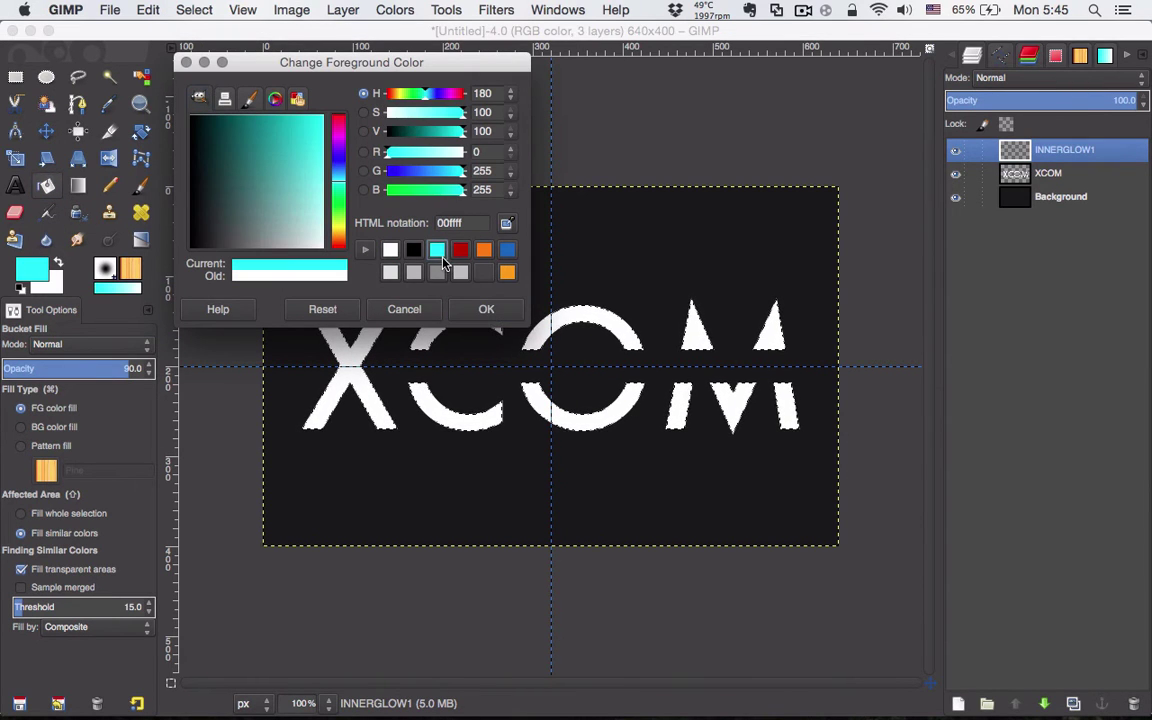
left_click(487, 311)
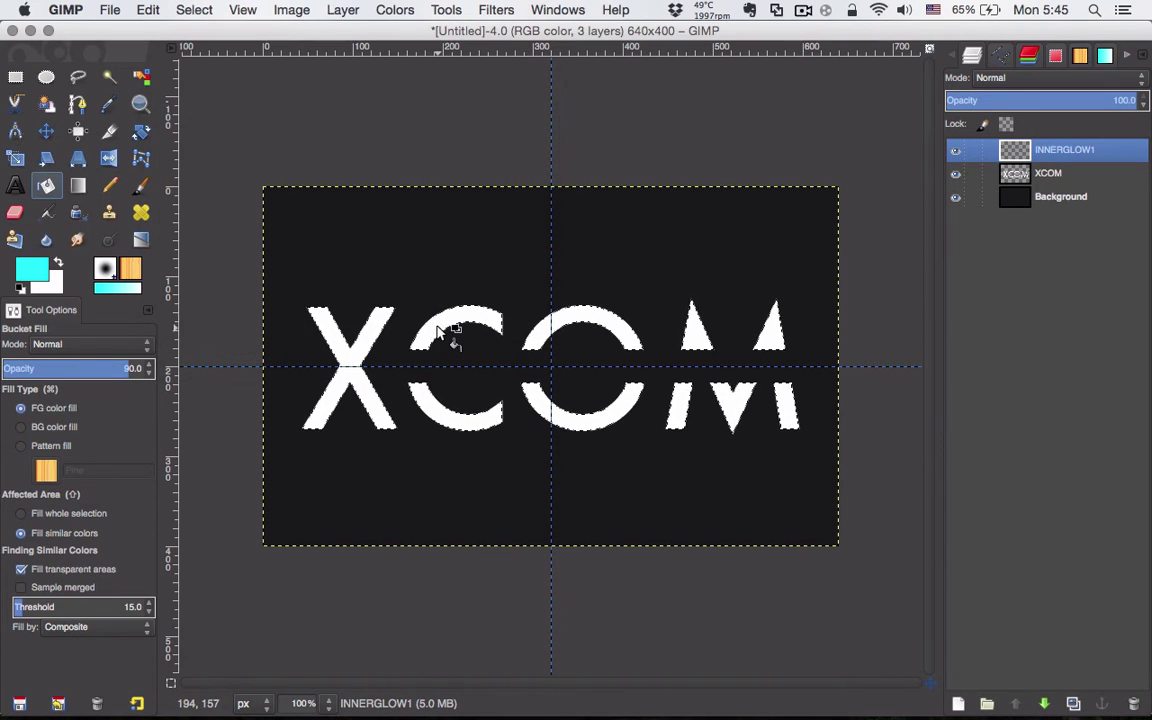
left_click(388, 330)
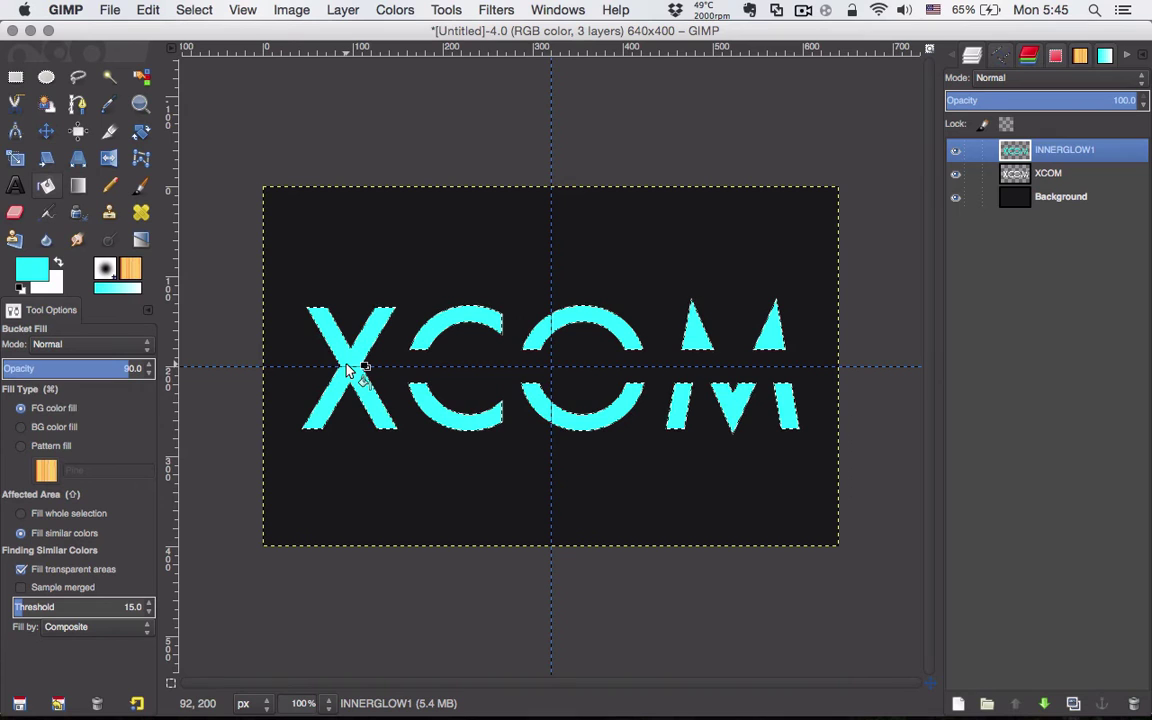
Shrink the letter selection by 2 px and feather it by 10 px.
left_click(194, 10)
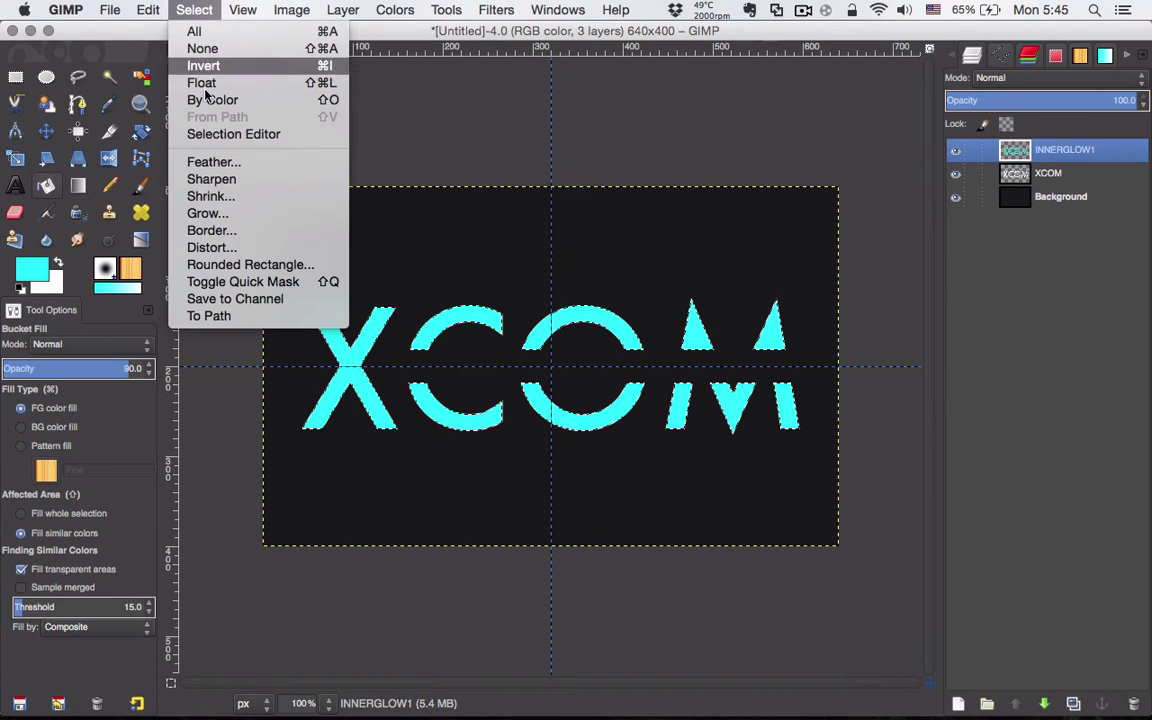
left_click(208, 188)
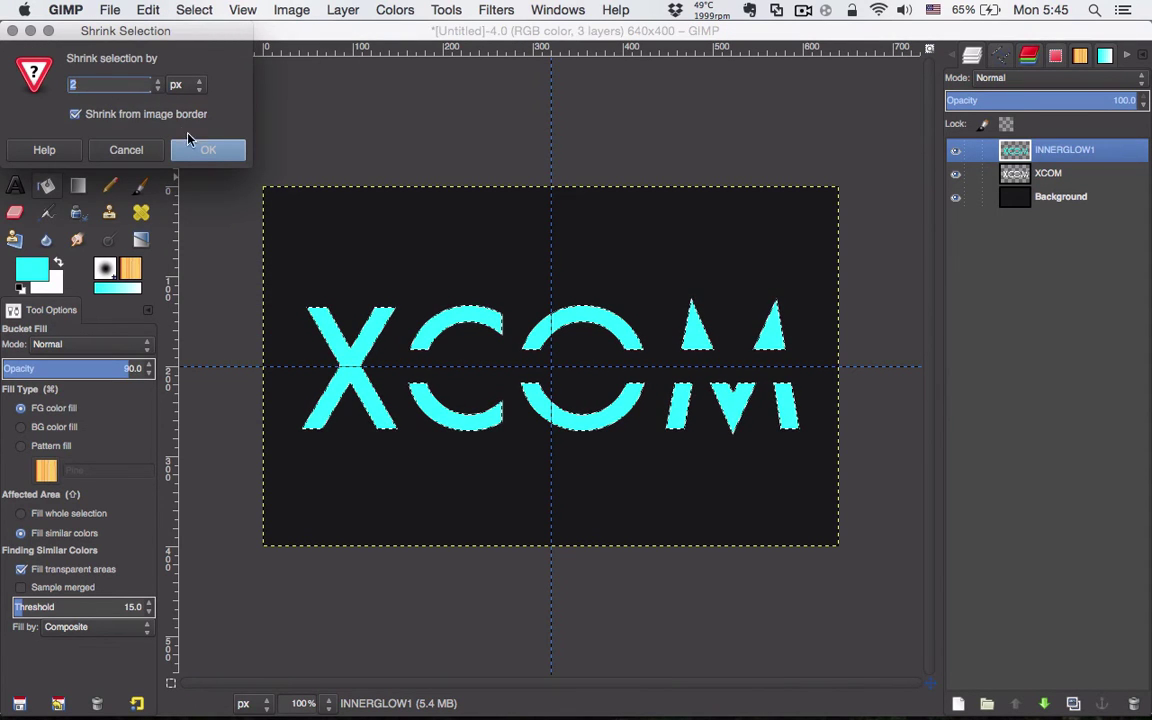
left_click(205, 148)
left_click(196, 10)
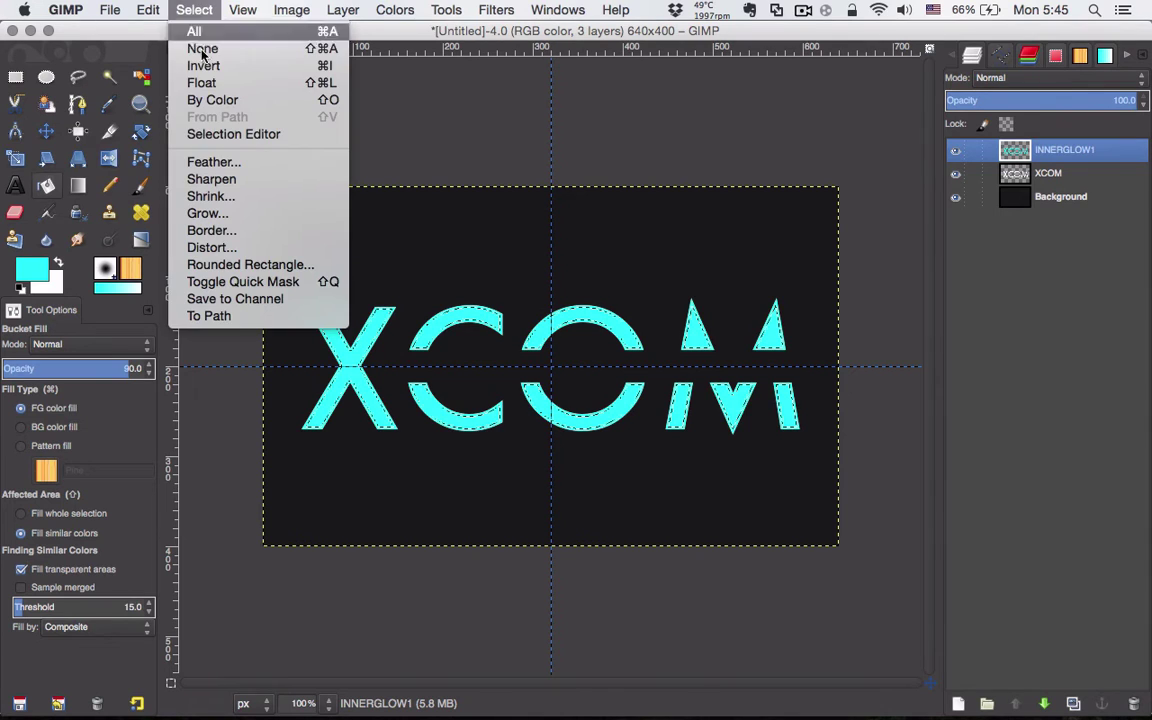
left_click(215, 163)
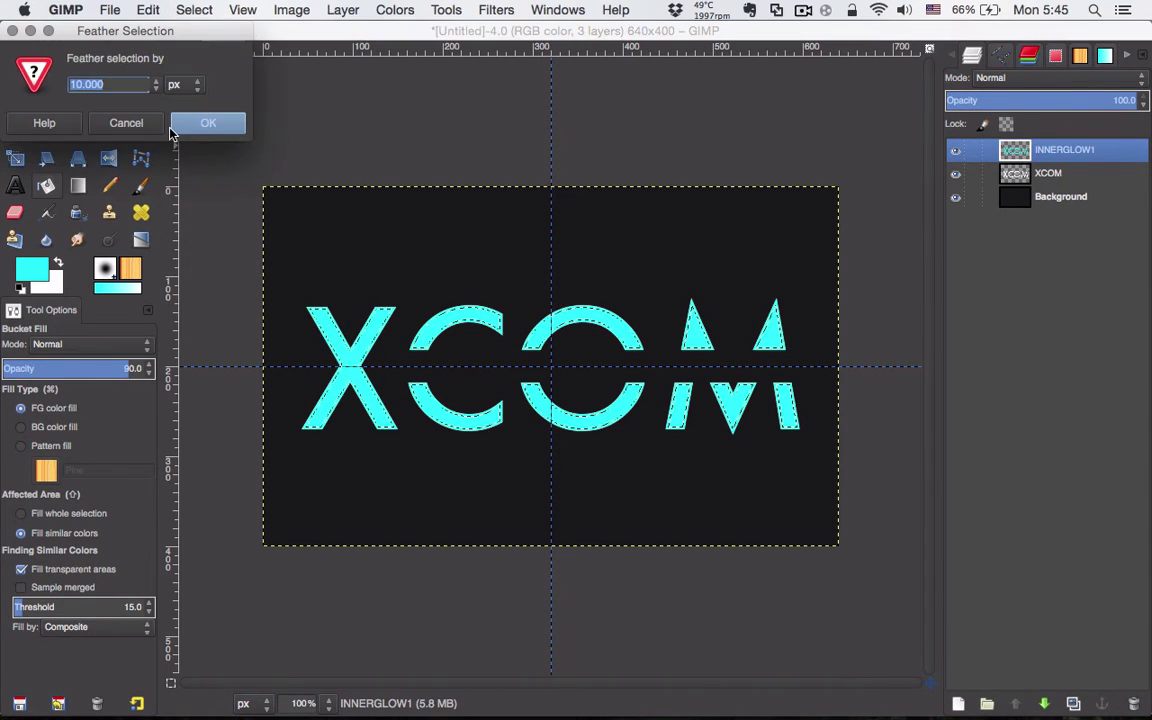
left_click(204, 125)
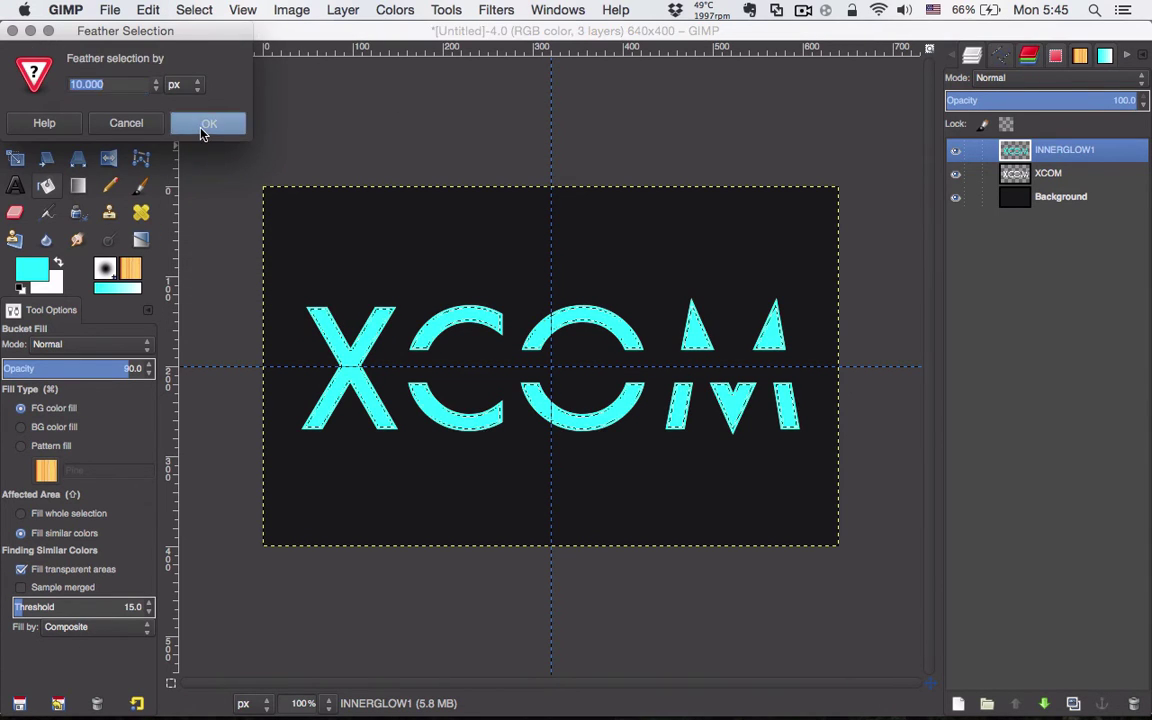
Clear the cyan inside the feathered selection, deselect, and hide INNERGLOW1 to compare.
left_click(145, 9)
left_click(162, 232)
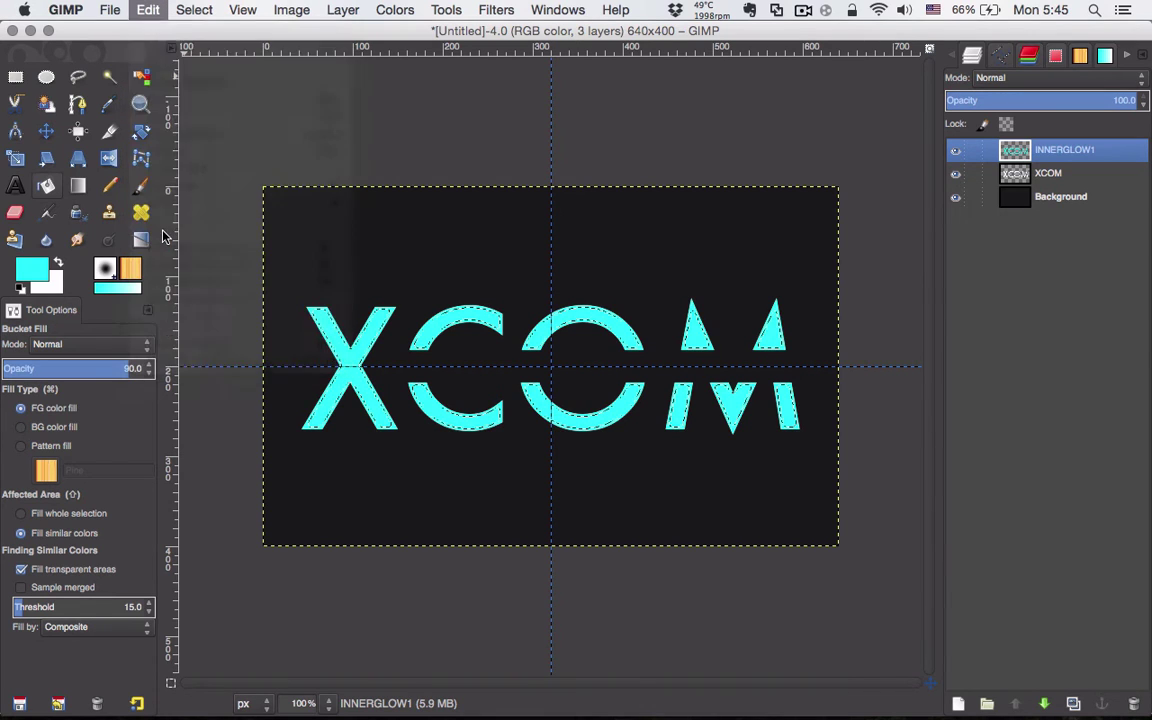
left_click(193, 11)
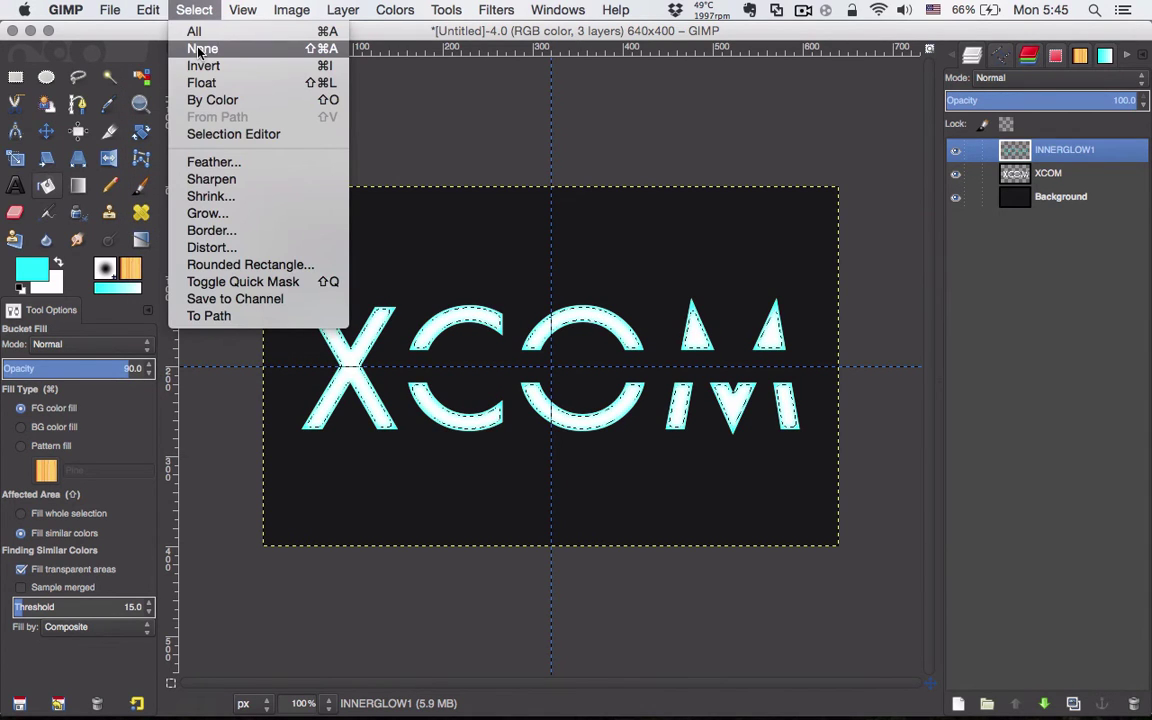
left_click(201, 49)
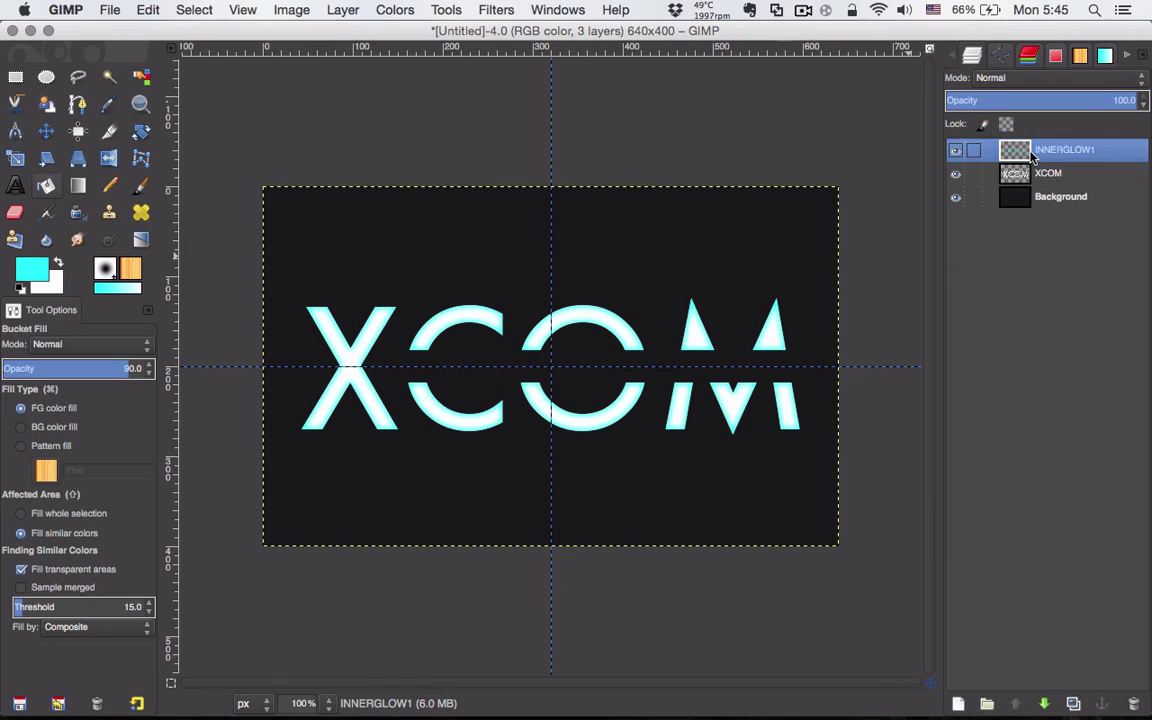
left_click(964, 152)
Show INNERGLOW1 again and rename the XCOM text layer to 'original'.
left_click(964, 152)
left_click(1062, 178)
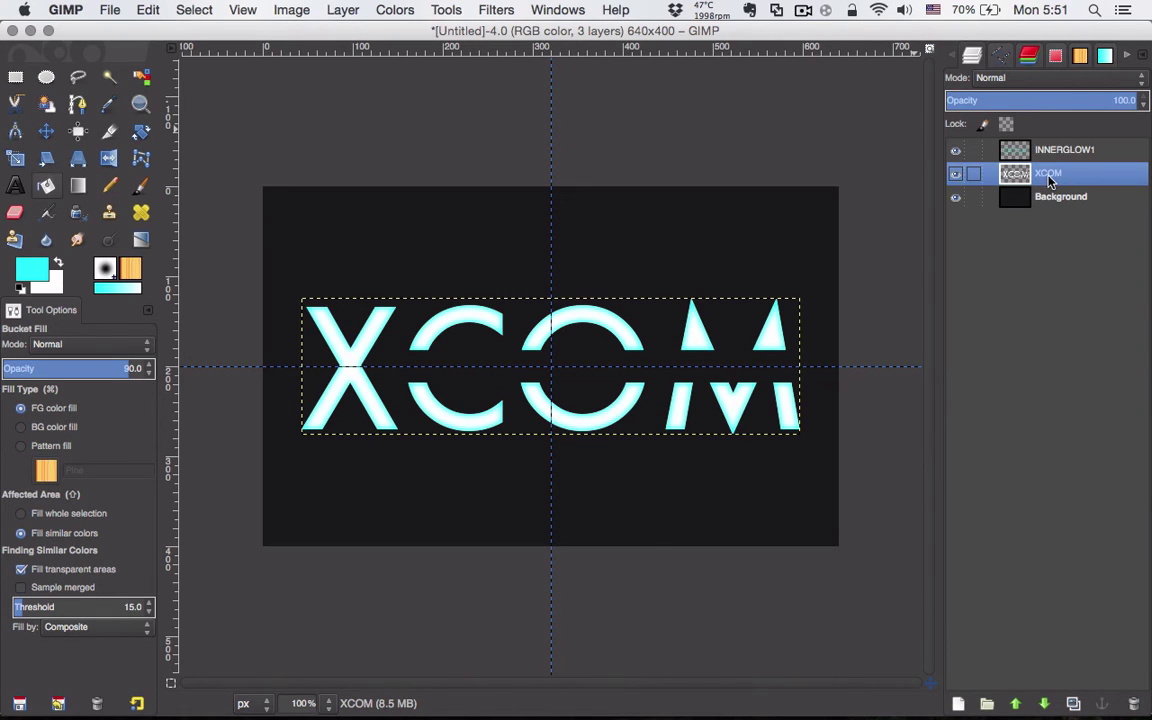
double_click(1050, 178)
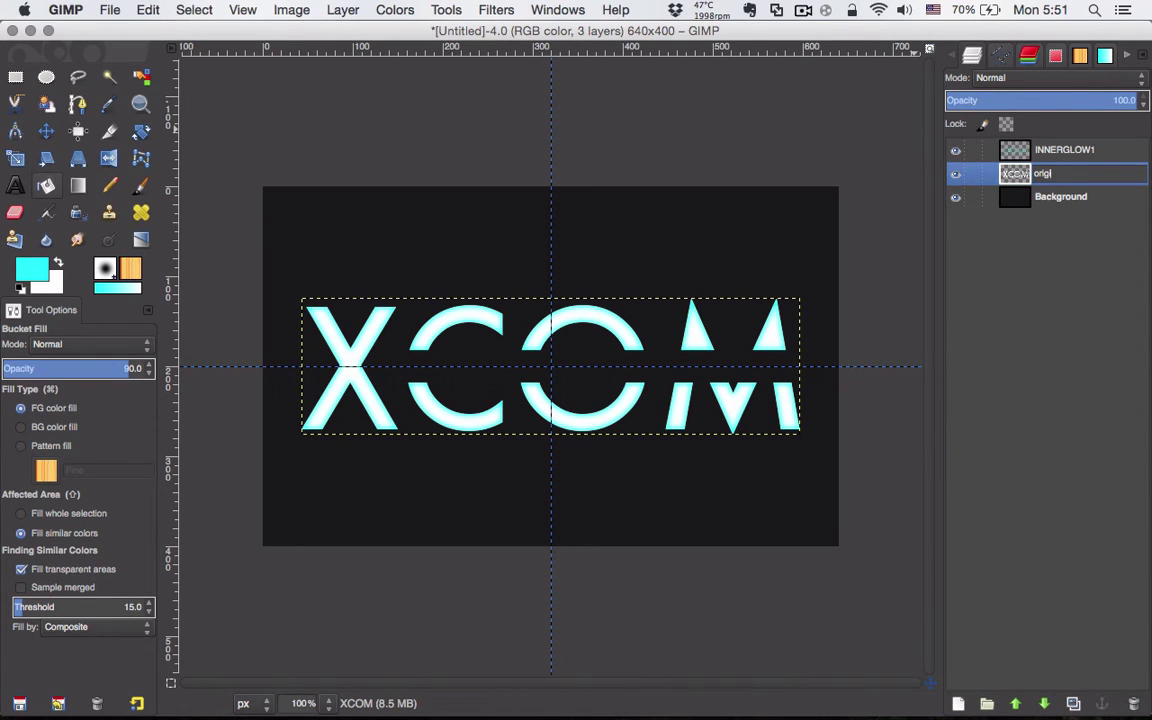
type("original")
key("Return")
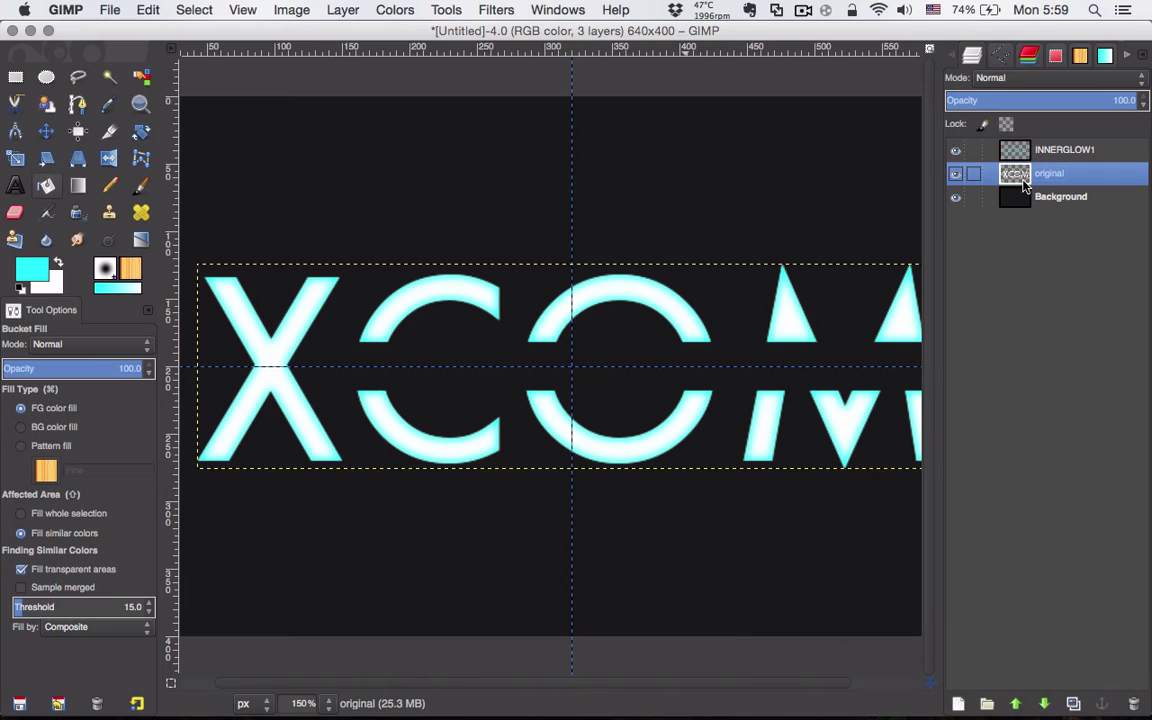
Load the letters' alpha as a selection and add a transparent layer at the top of the stack.
right_click(1021, 184)
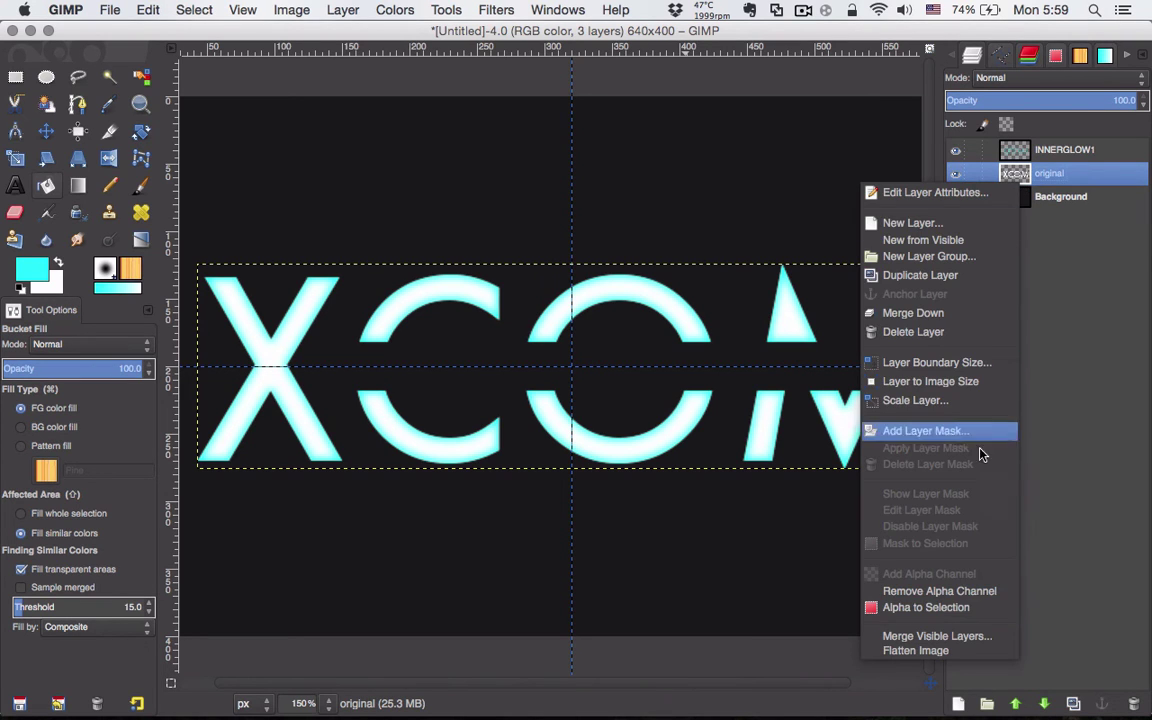
left_click(955, 607)
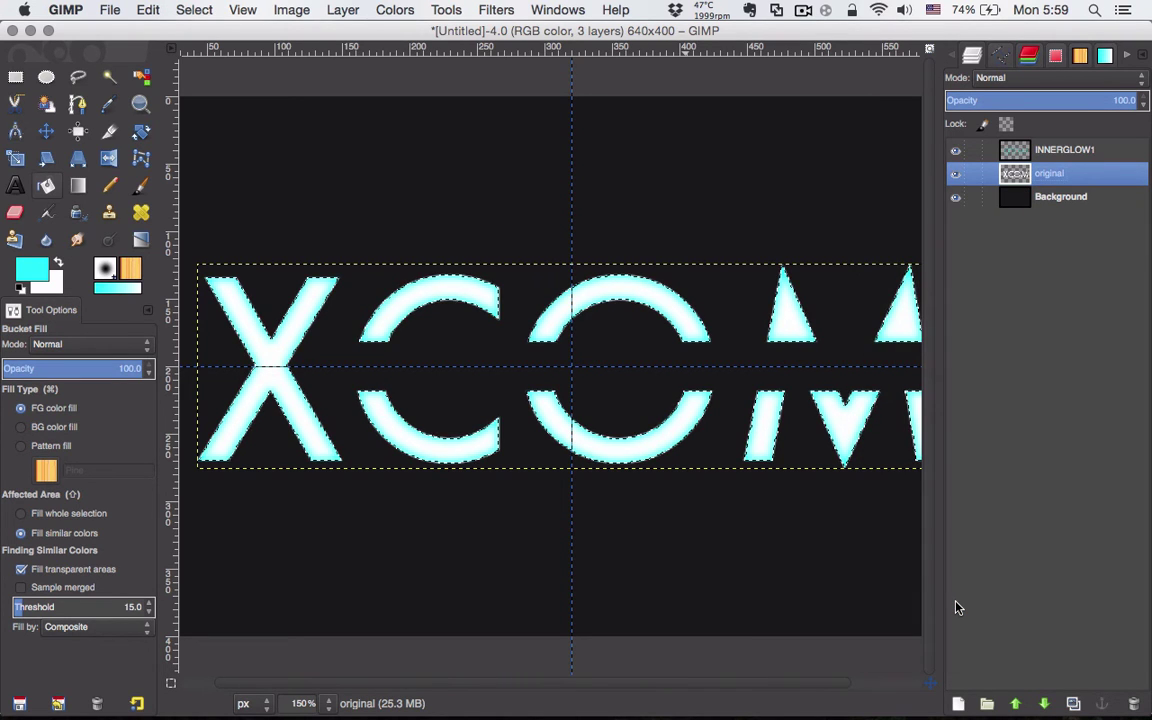
left_click(958, 703)
left_click(185, 276)
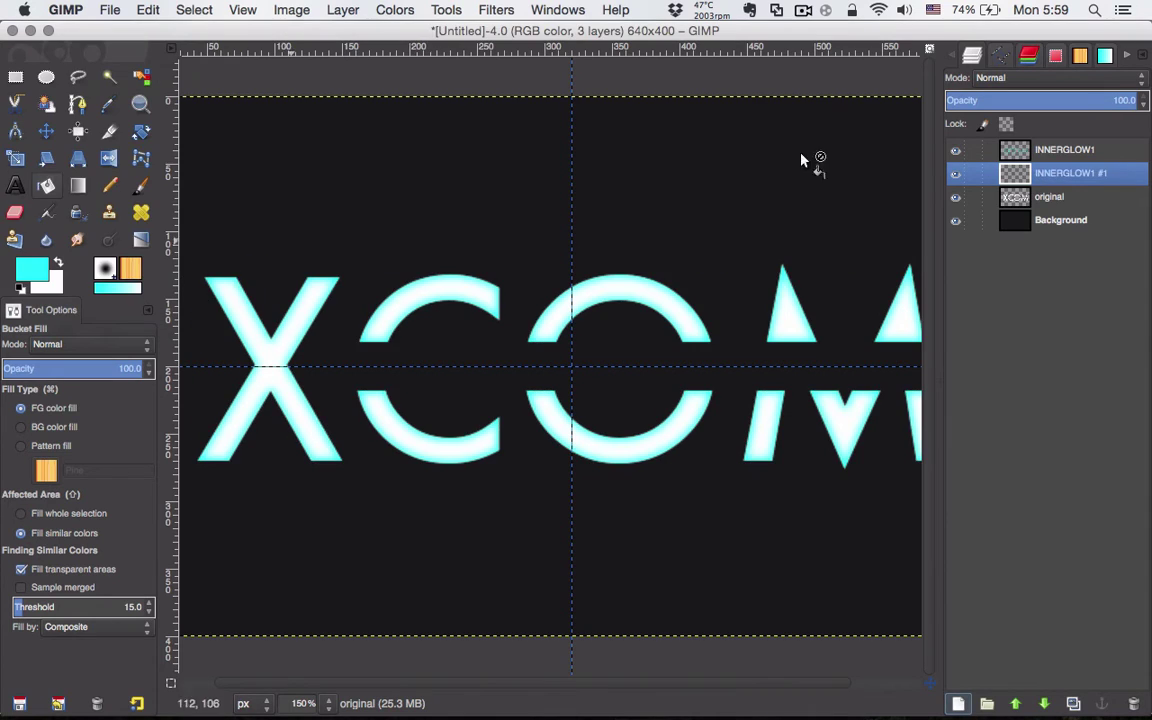
left_click_drag(1067, 183, 1066, 150)
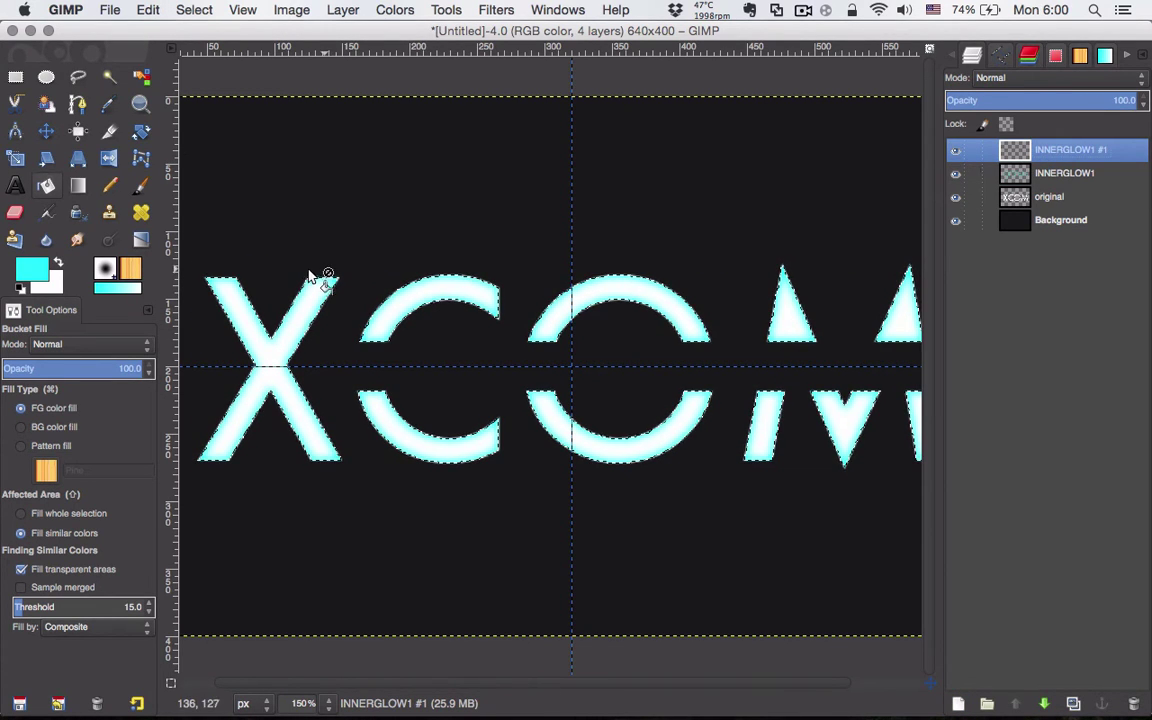
Choose the Paintbrush with a darker blue (about 0086ff) as the foreground colour.
left_click(138, 188)
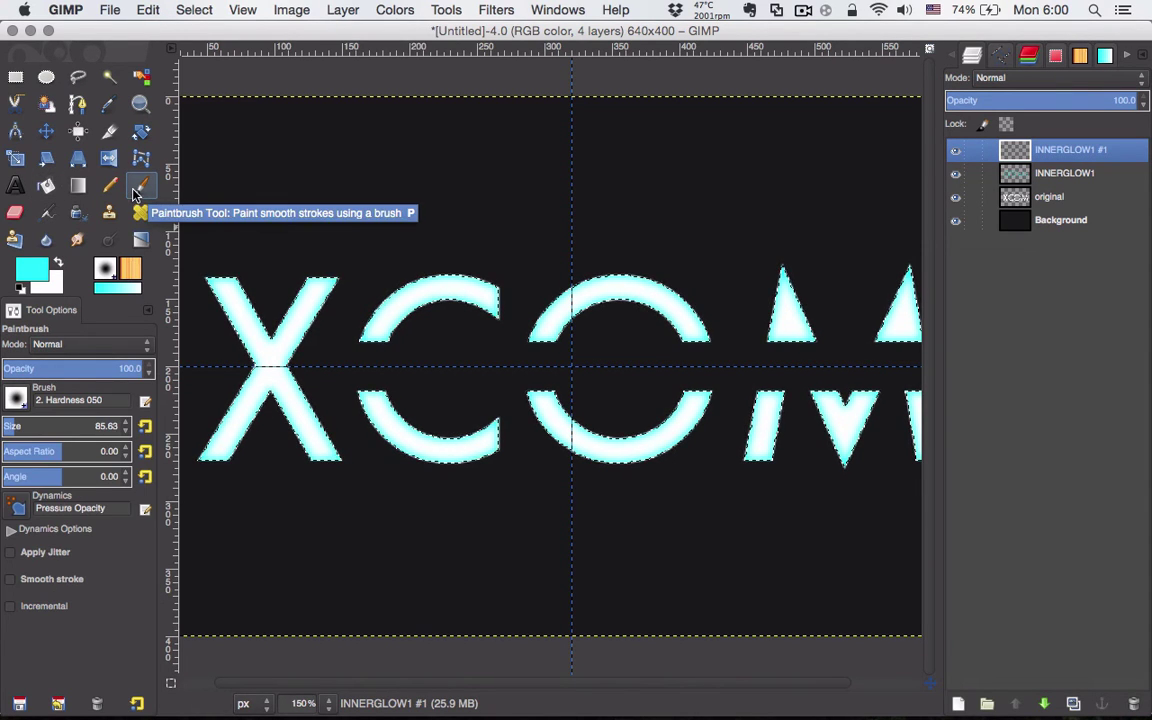
left_click(32, 274)
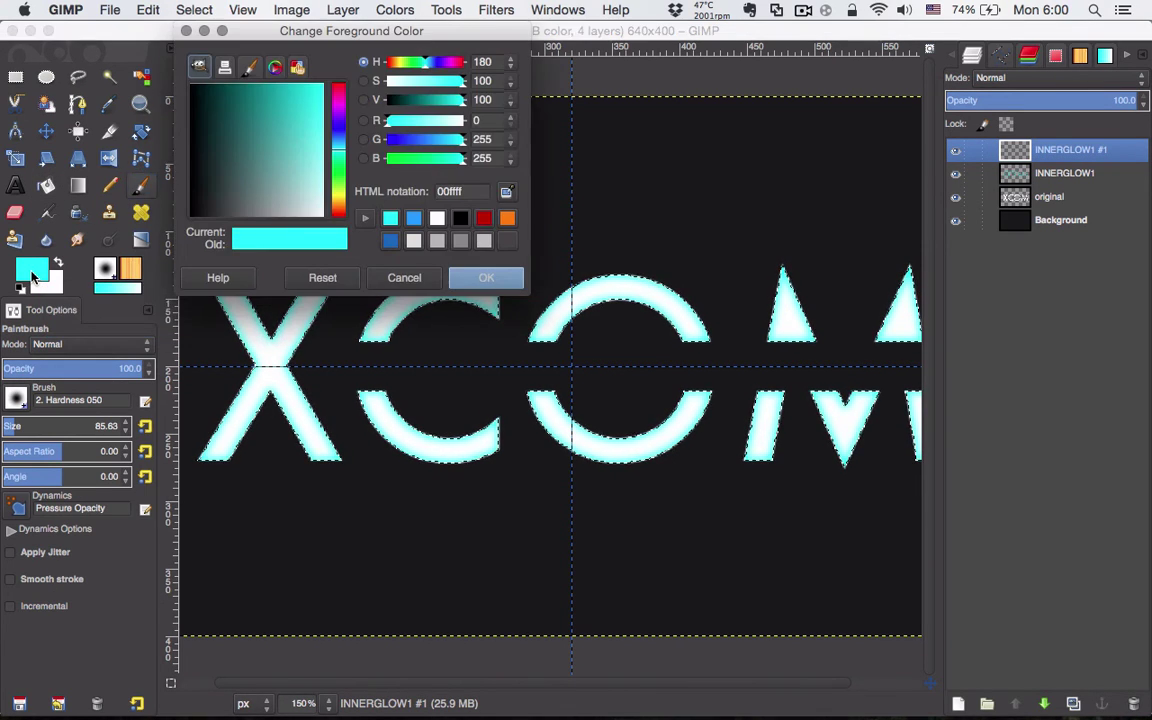
left_click(414, 226)
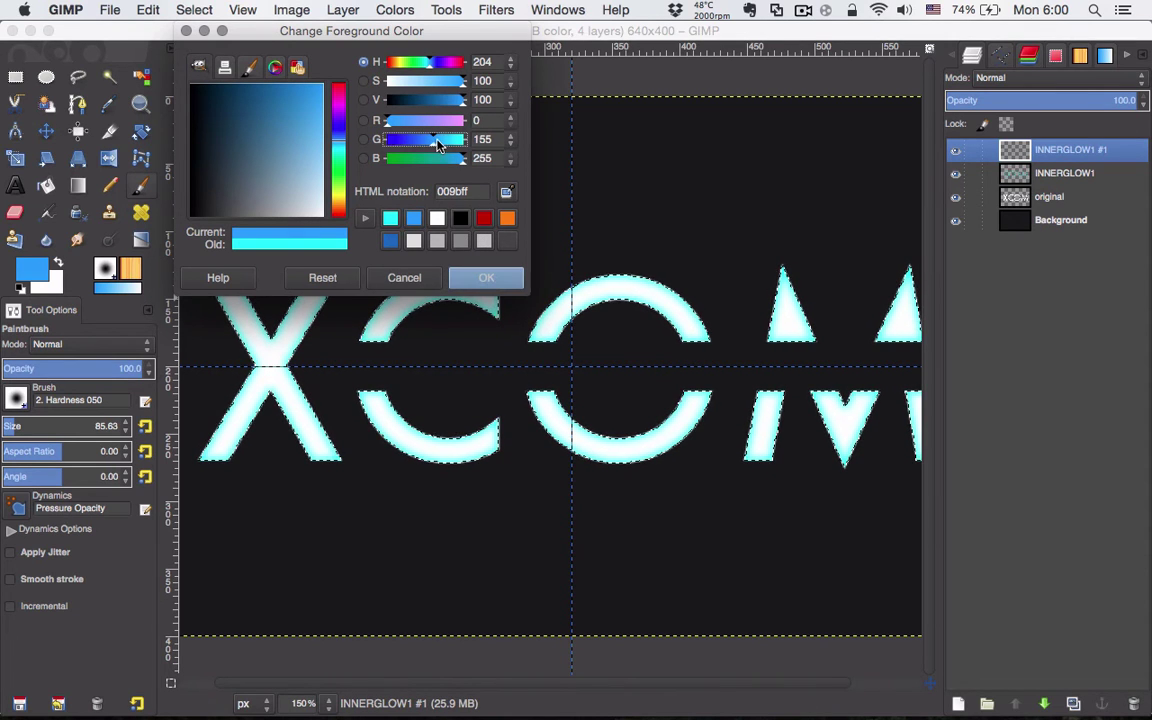
mouse_move(440, 140)
left_mouse_down()
mouse_move(452, 141)
mouse_move(431, 148)
left_mouse_up()
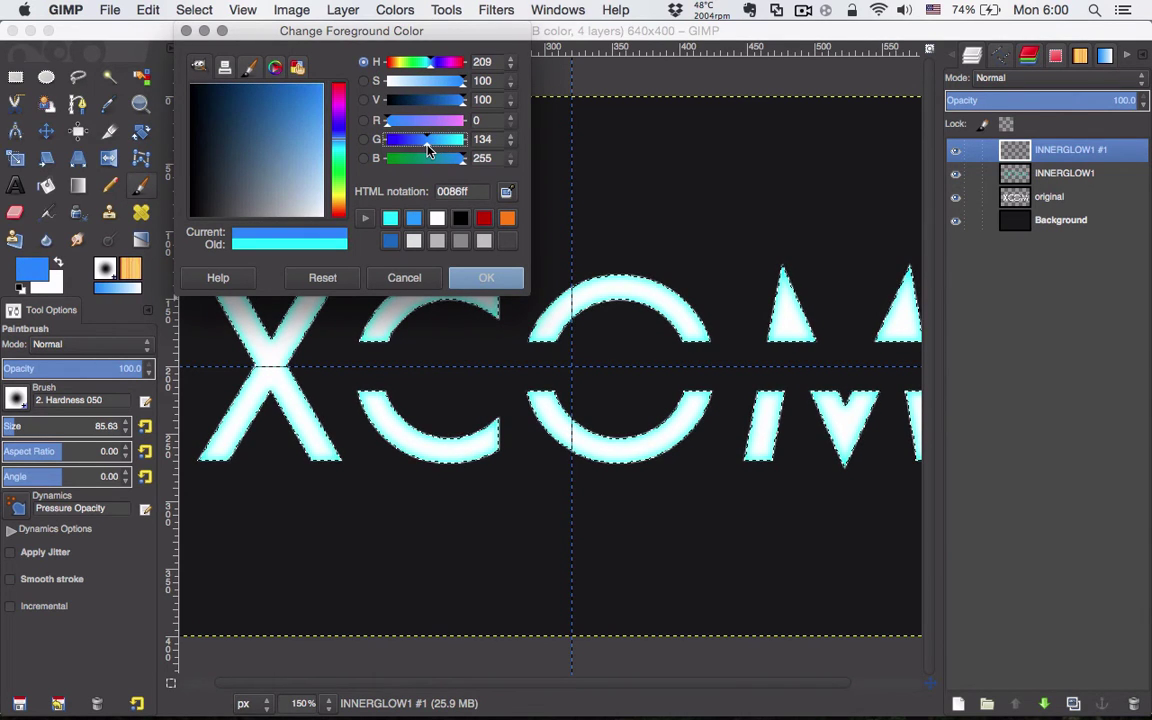
left_click(484, 277)
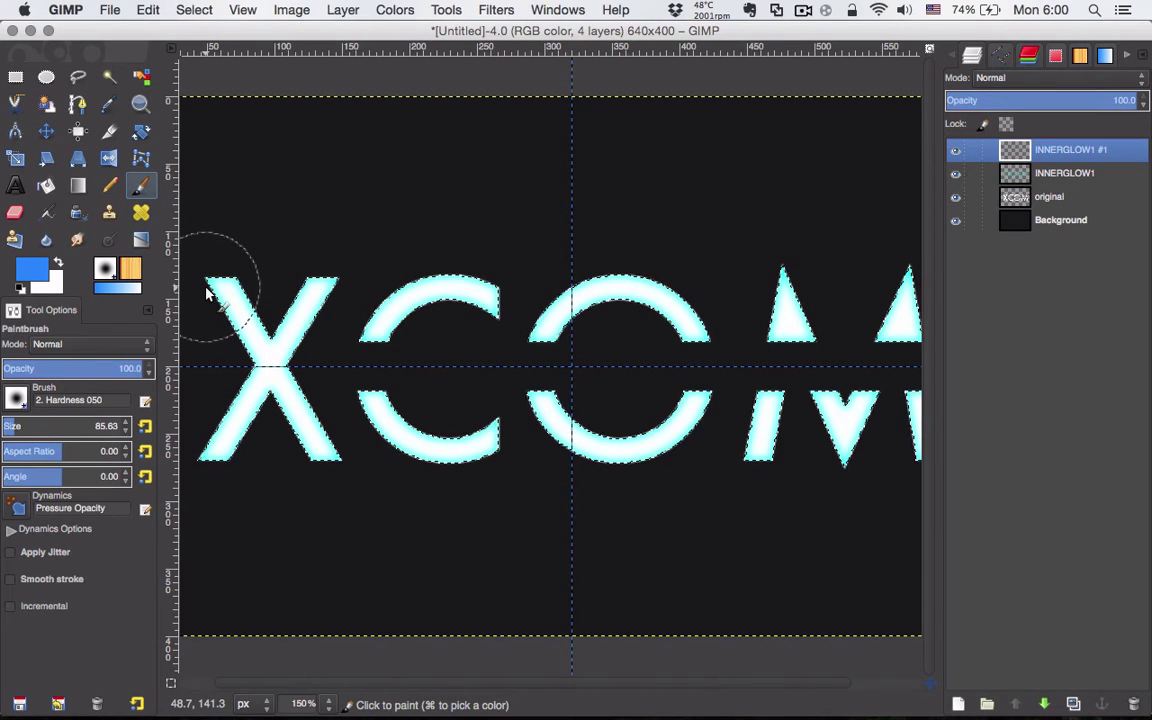
Paint blue into the outer ends of the XCOM letters, then clear the selection.
left_click_drag(207, 293, 222, 264)
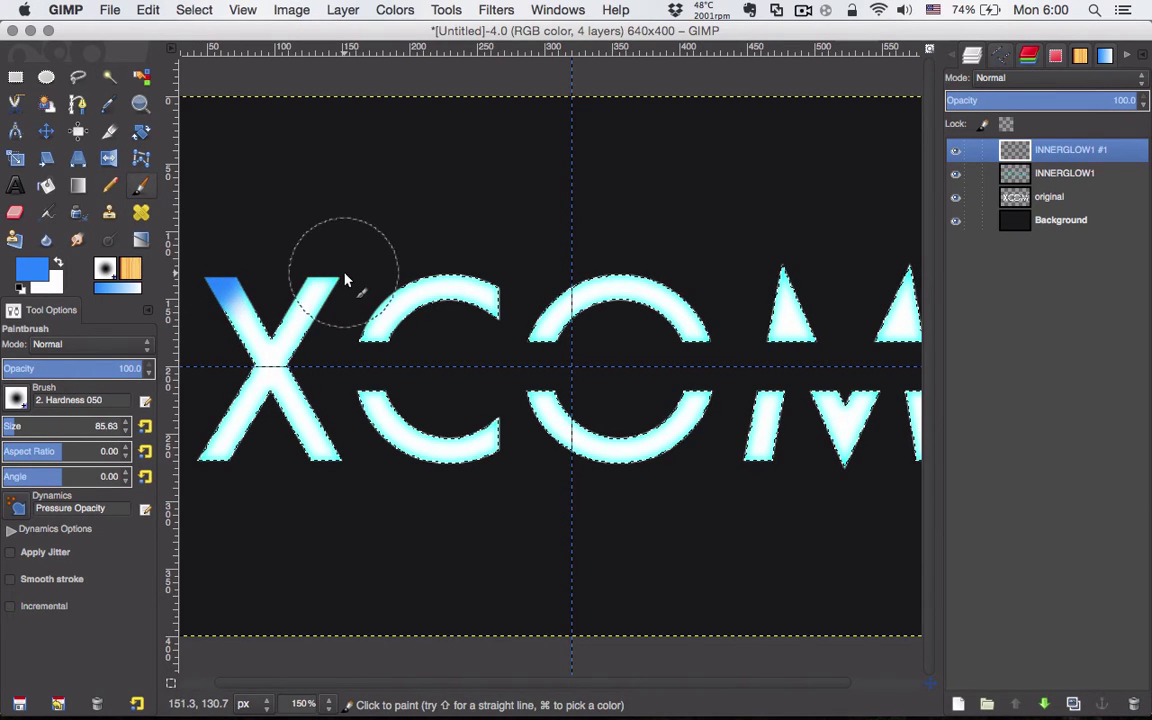
mouse_move(339, 257)
left_mouse_down()
mouse_move(316, 255)
mouse_move(362, 257)
mouse_move(308, 249)
mouse_move(294, 282)
left_mouse_up()
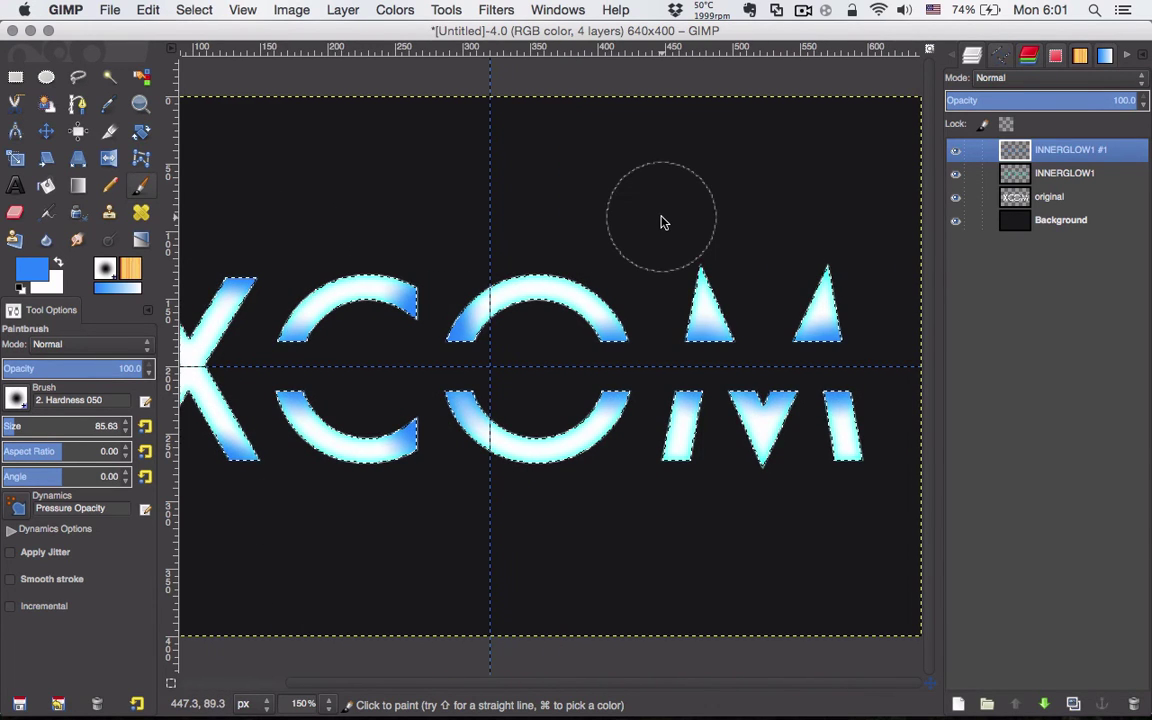
scroll(470, 375, "left", 5)
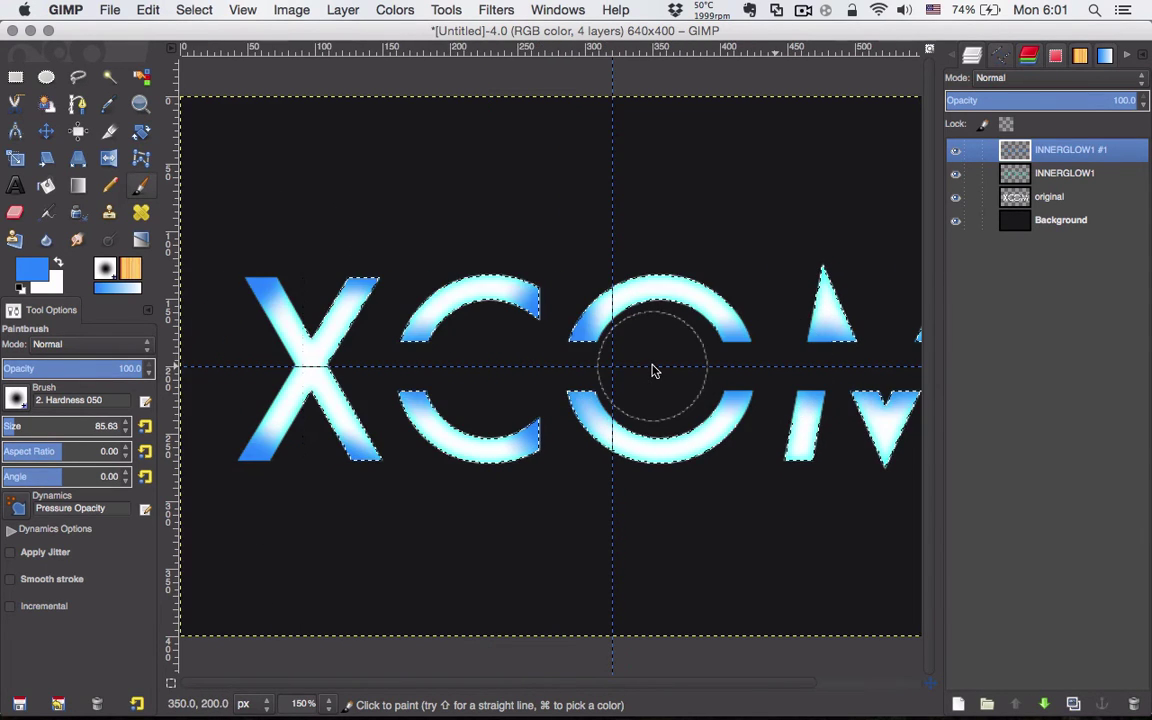
scroll(468, 324, "down", 1)
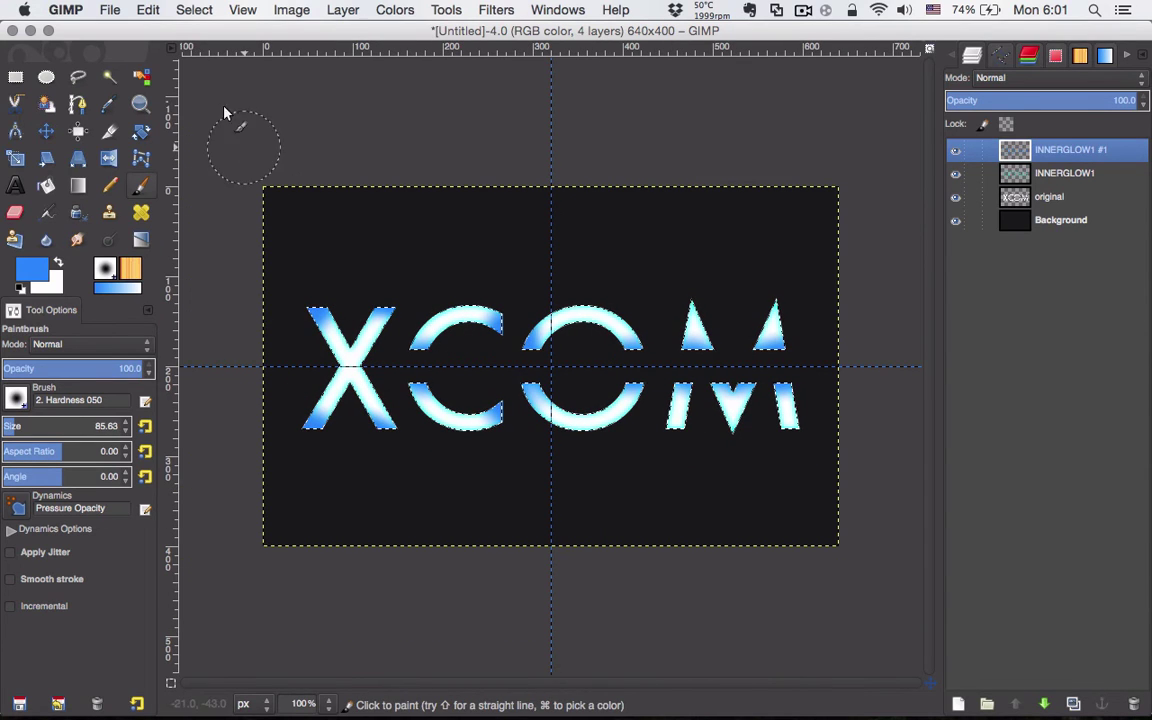
left_click(194, 10)
left_click(200, 48)
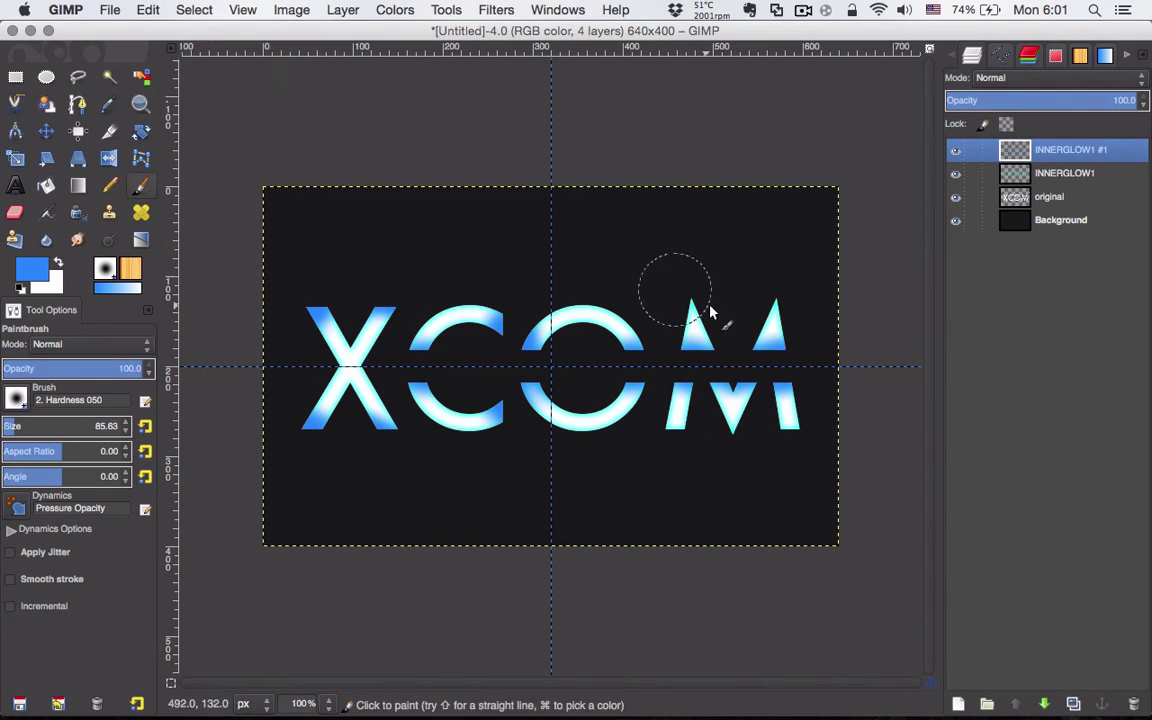
left_click(1054, 203)
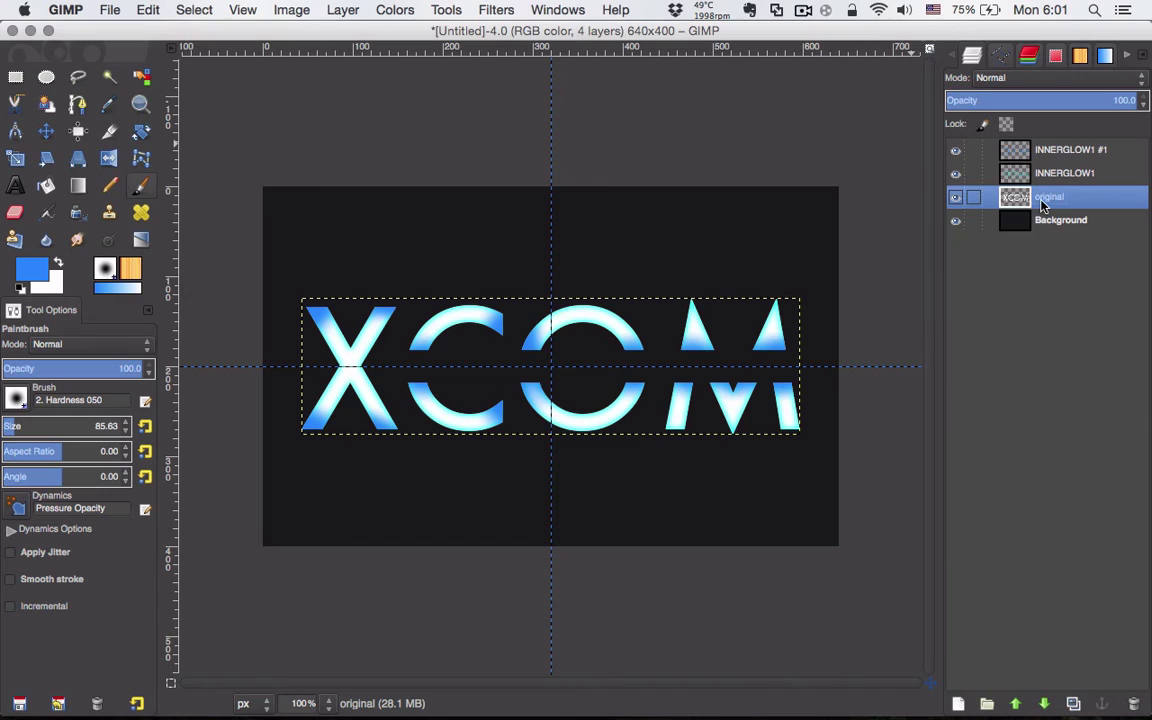
Reselect the letters from 'original', create an 'outerglow' layer, and move it below 'original'.
right_click(1043, 205)
left_click(958, 625)
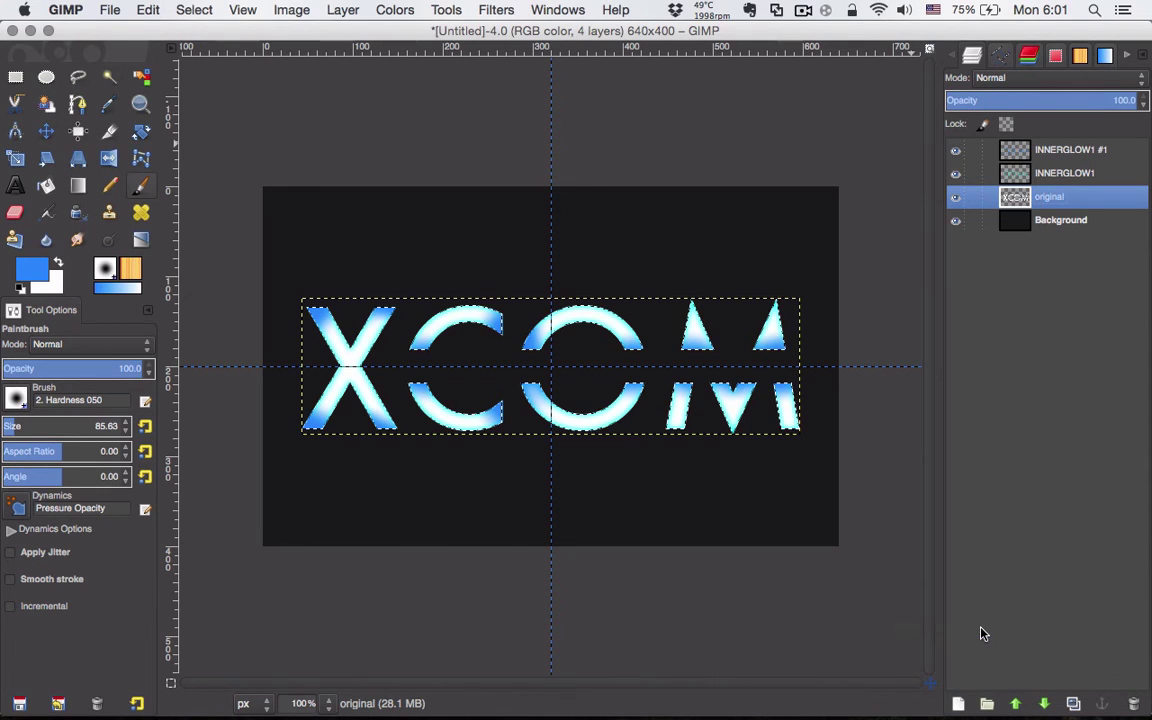
key("shift+super+n")
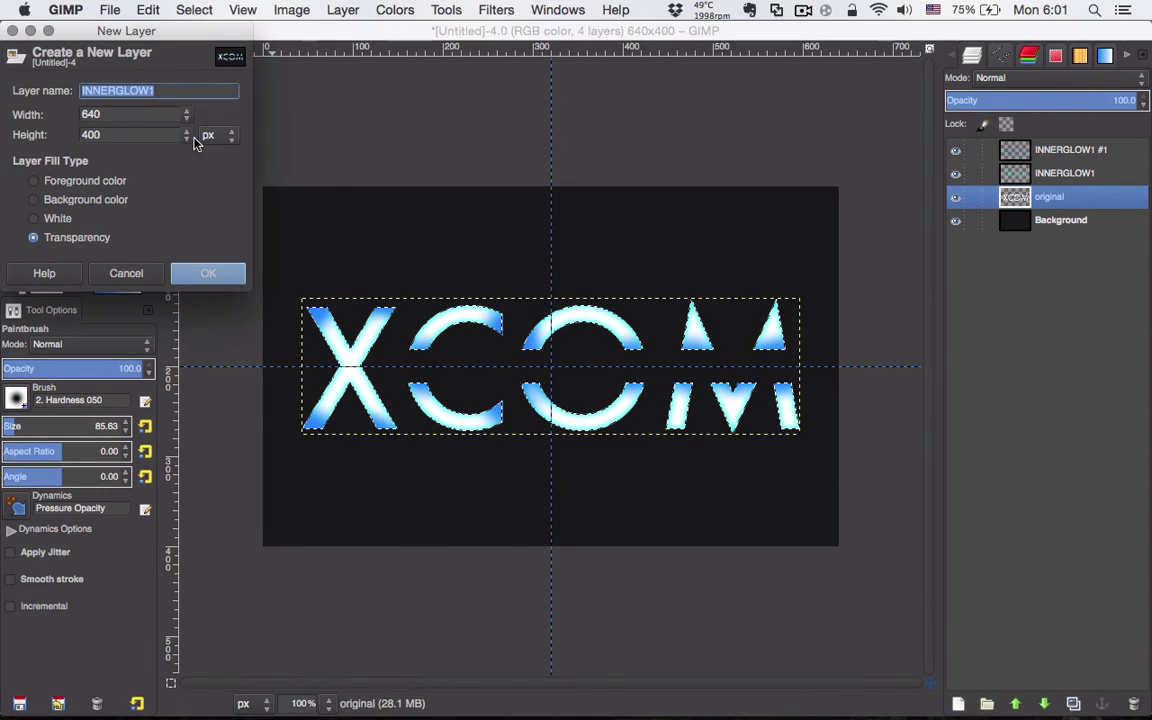
type("outerglow")
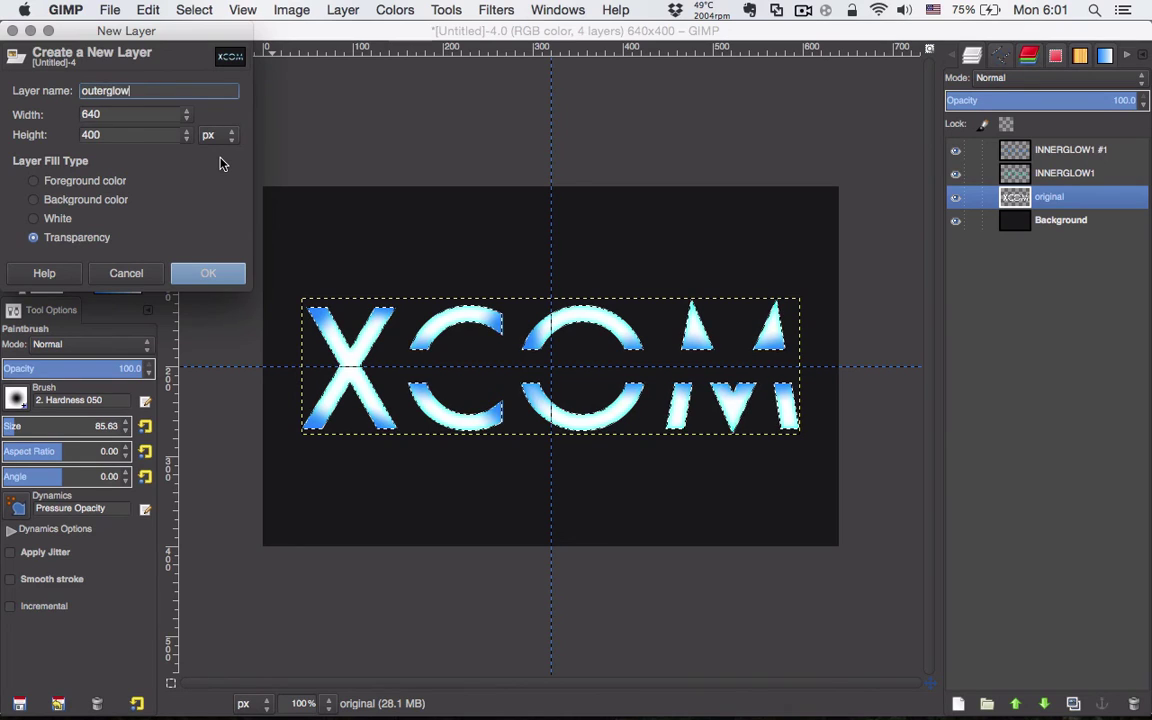
key("Return")
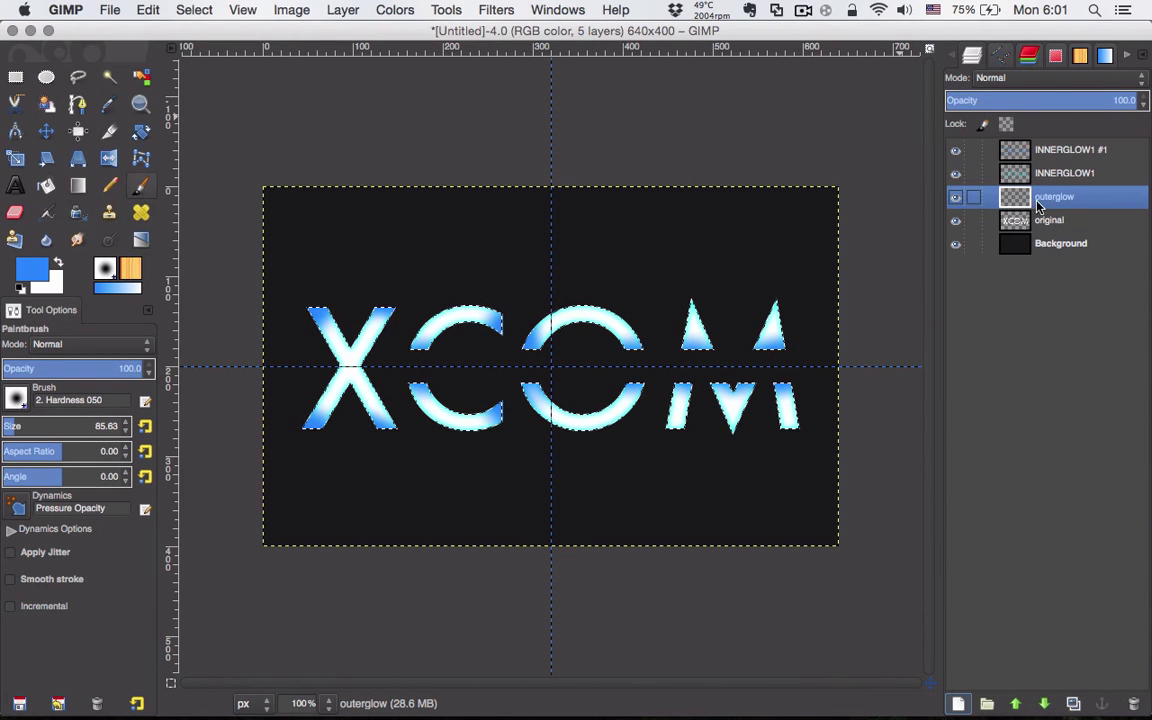
left_click_drag(1041, 205, 1041, 232)
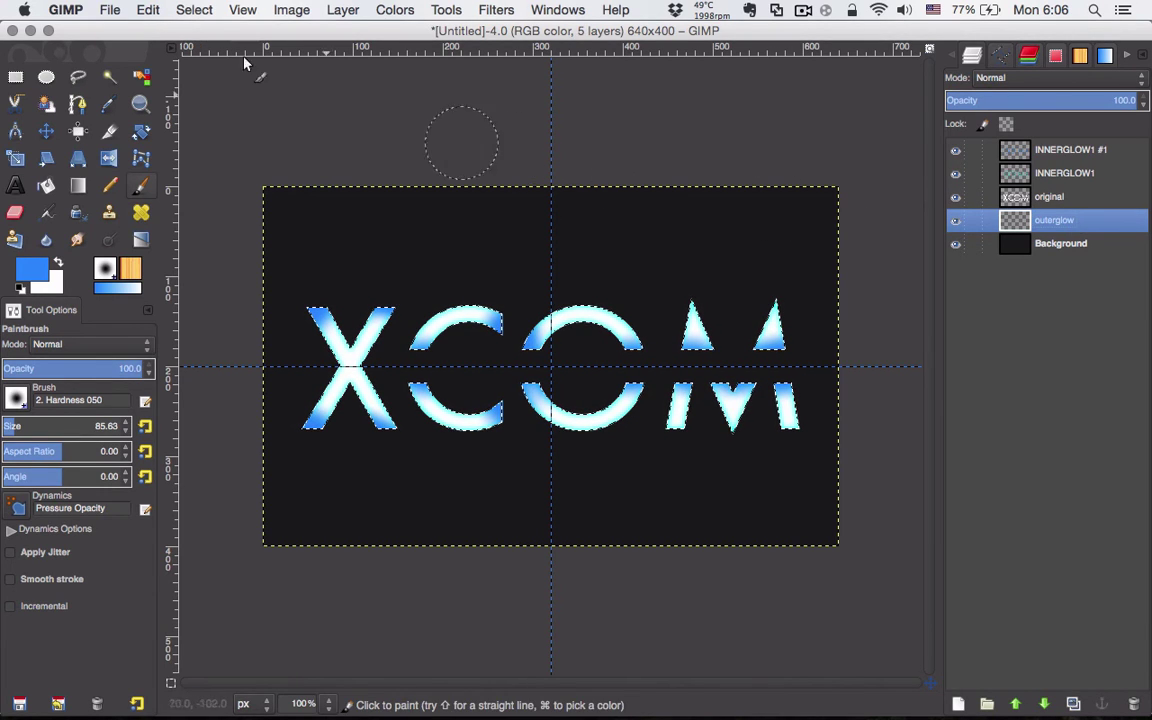
Grow the letter selection outward by 10 px.
left_click(194, 9)
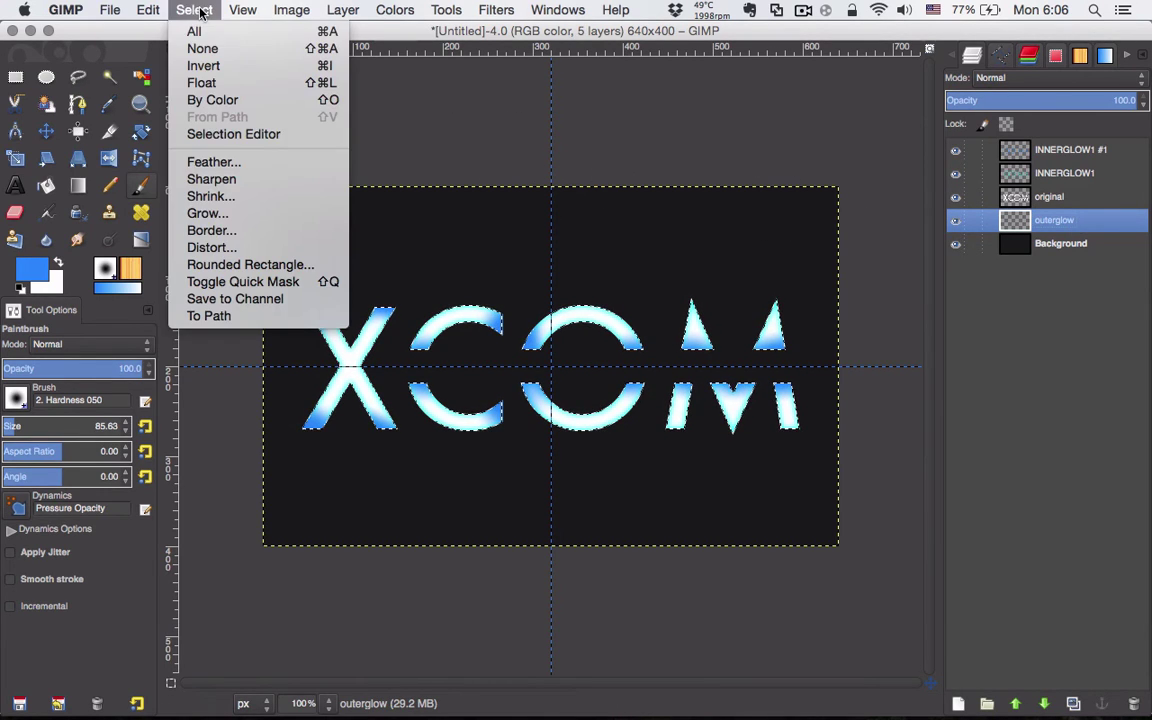
left_click(226, 214)
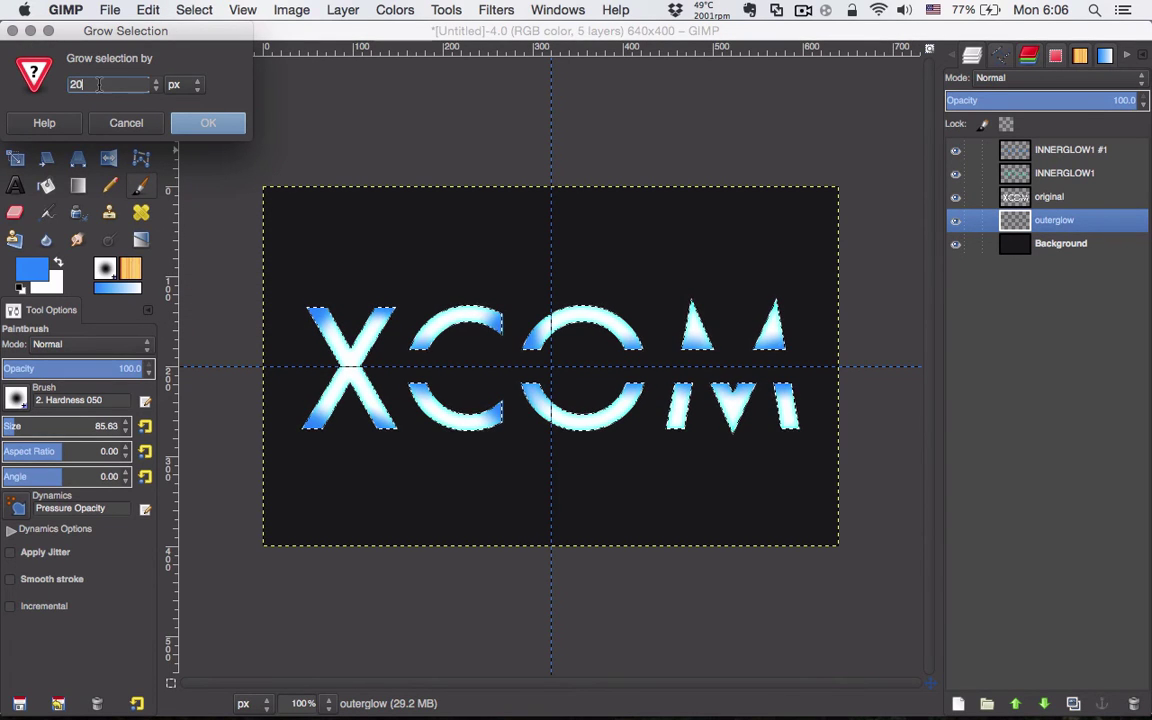
type("10")
key("Return")
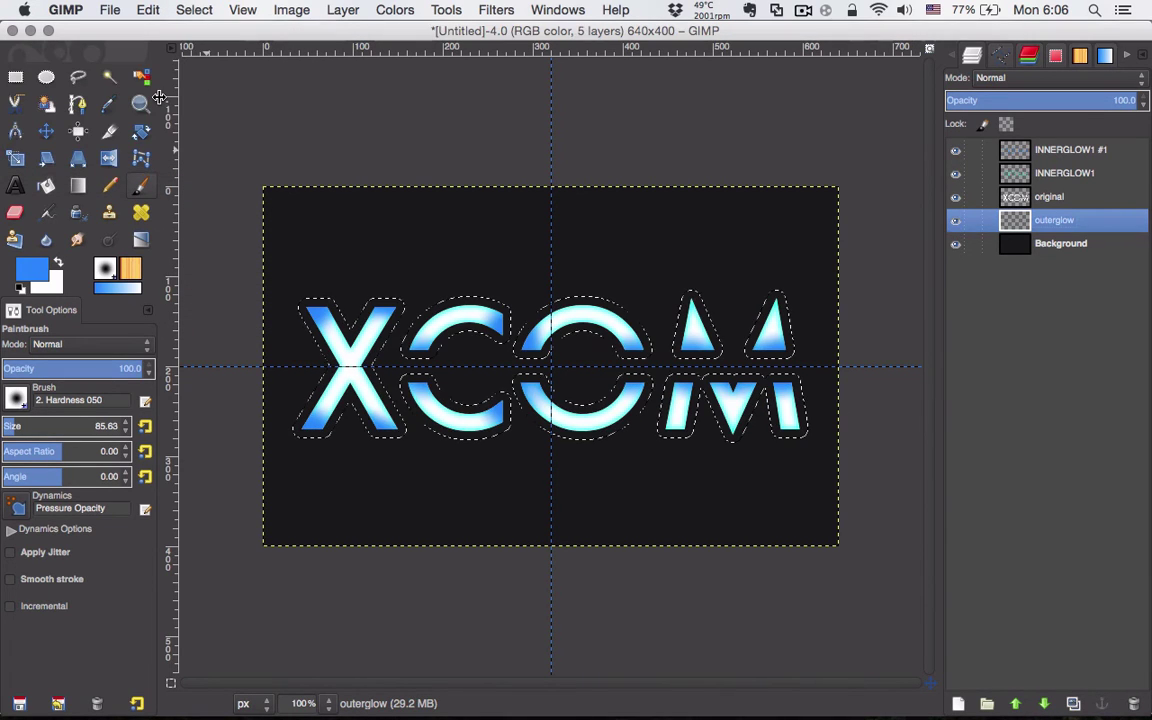
Bucket-fill the grown selection with blue on the outerglow layer, then deselect.
left_click(56, 188)
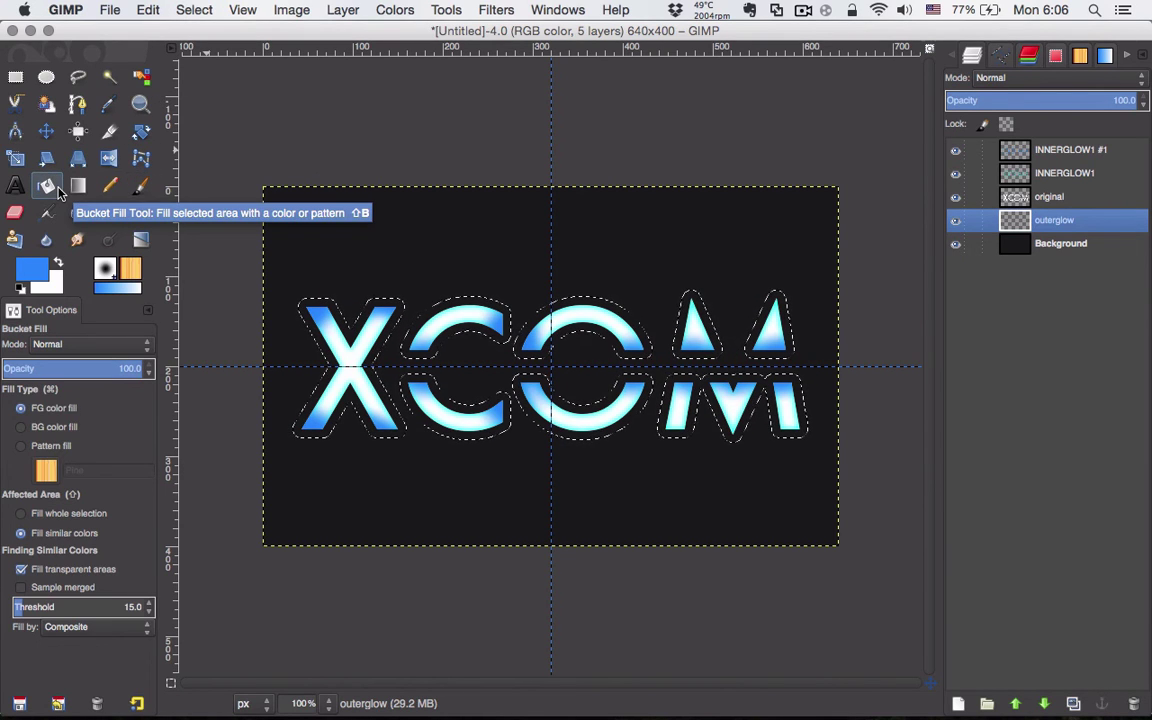
left_click(345, 362)
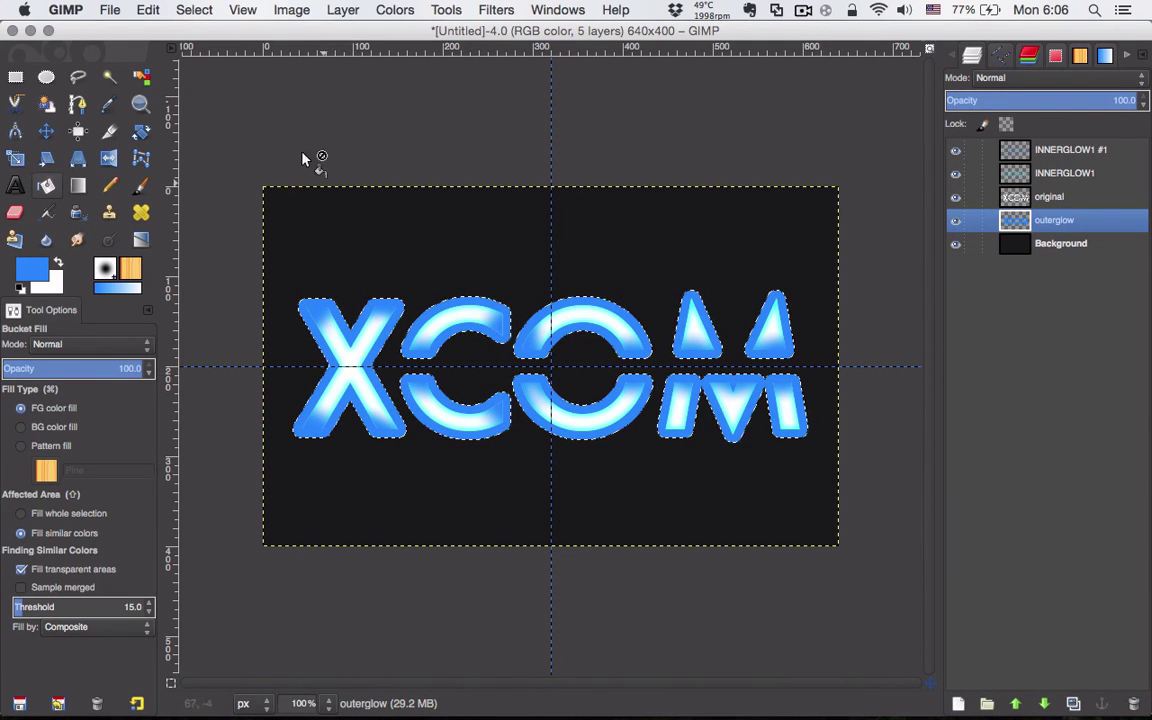
left_click(196, 10)
left_click(208, 48)
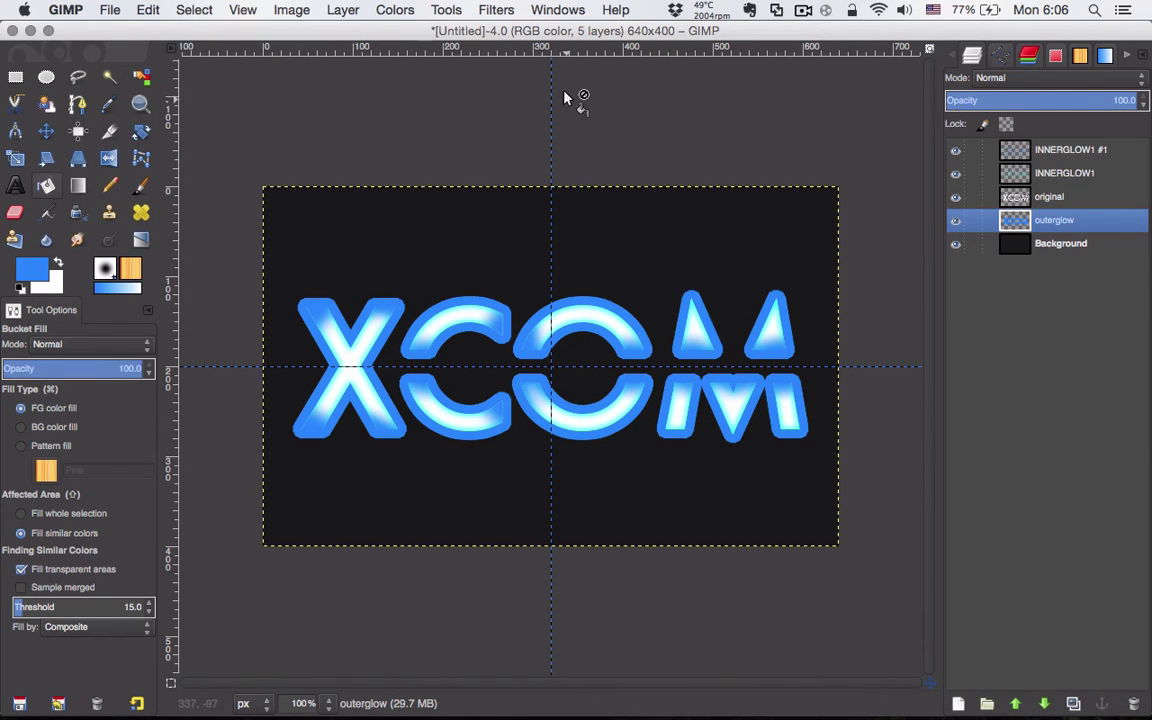
Apply a Gaussian Blur with a 50 px radius to the blue outerglow band.
left_click(500, 10)
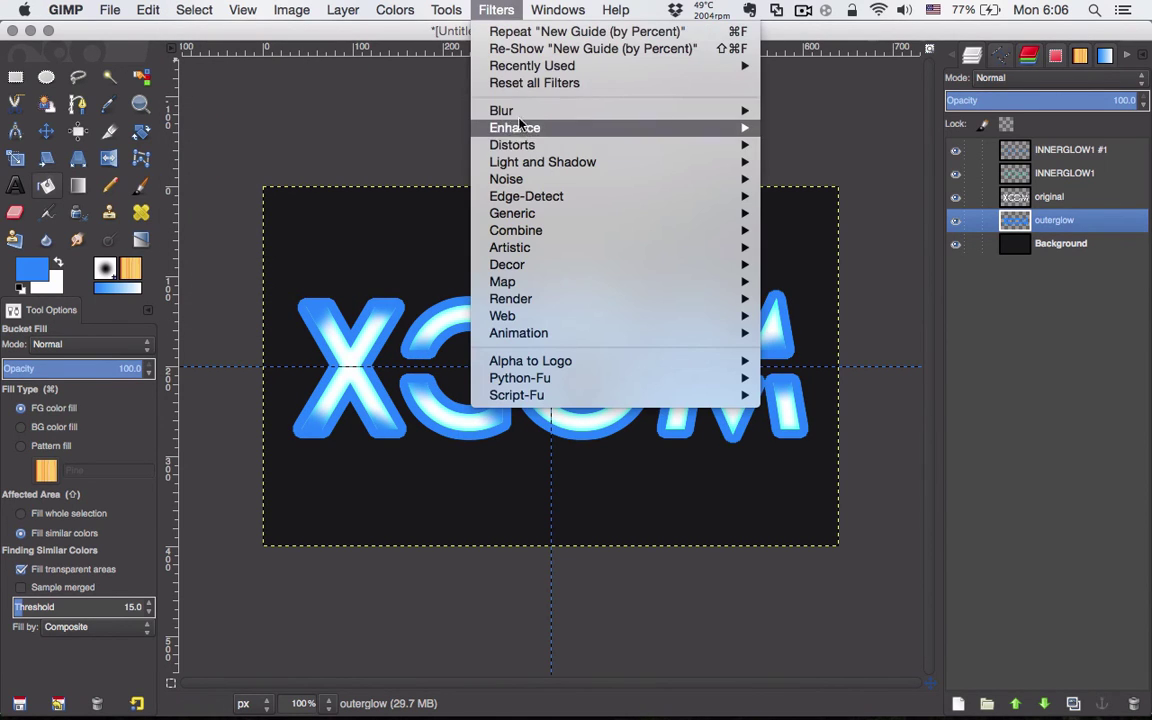
mouse_move(540, 110)
left_click(823, 128)
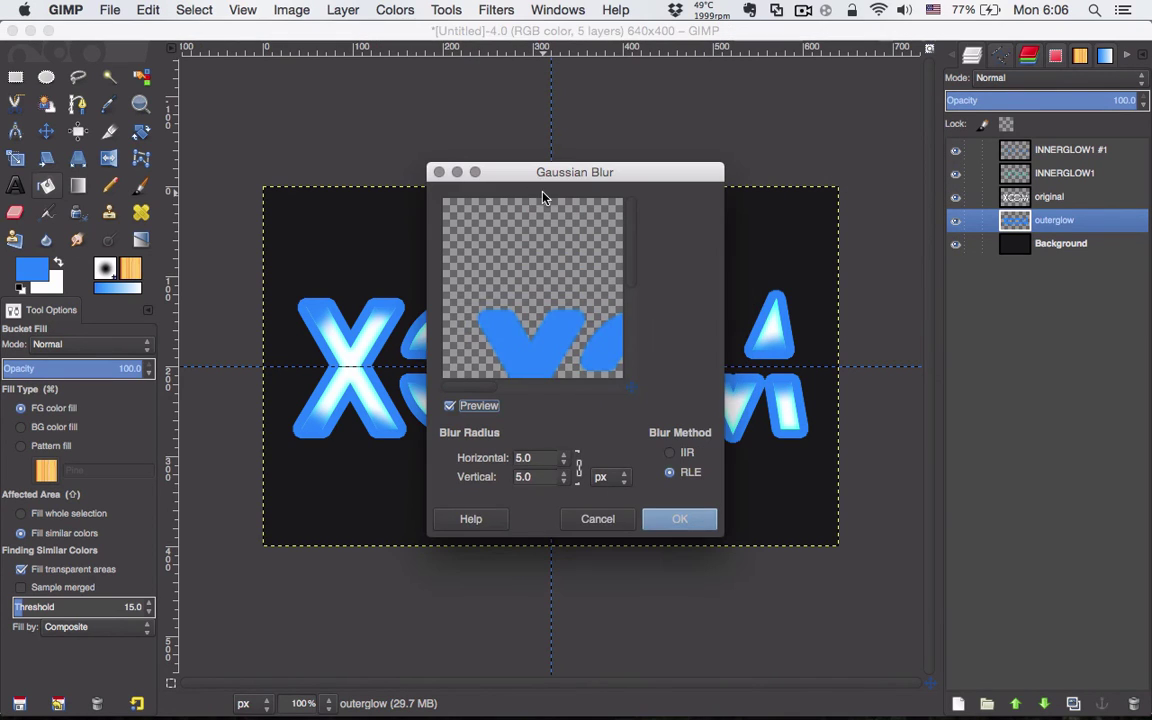
left_click_drag(547, 457, 518, 455)
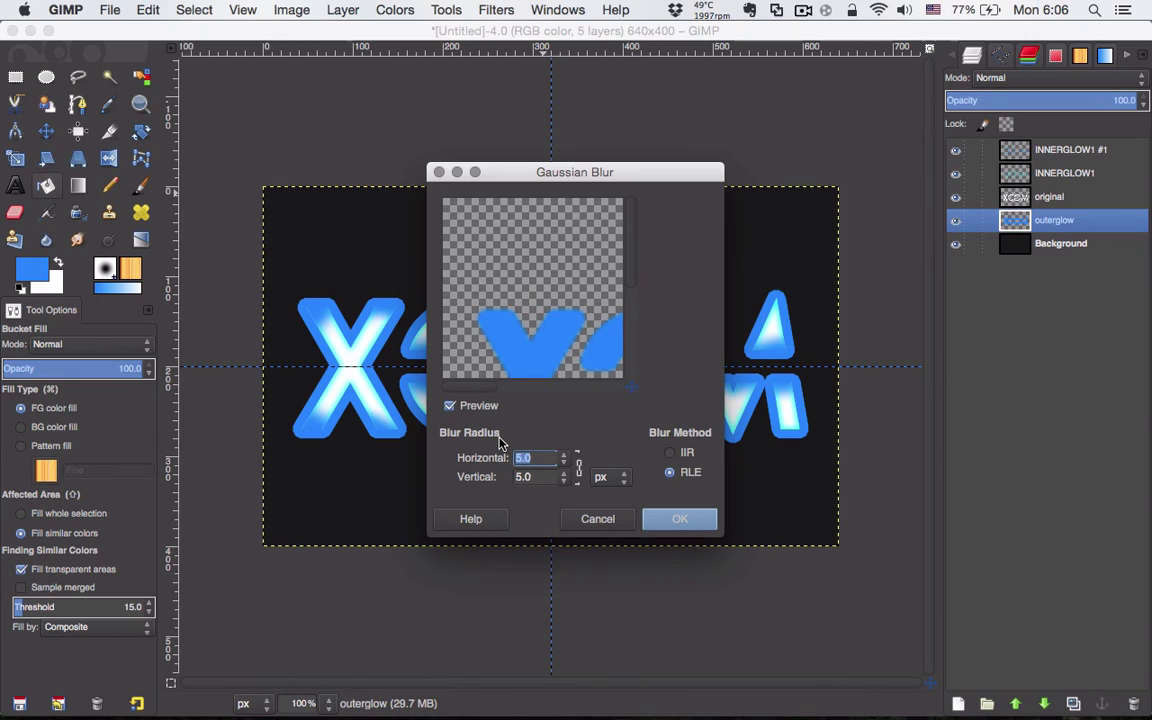
type("100")
key("Return")
type("50")
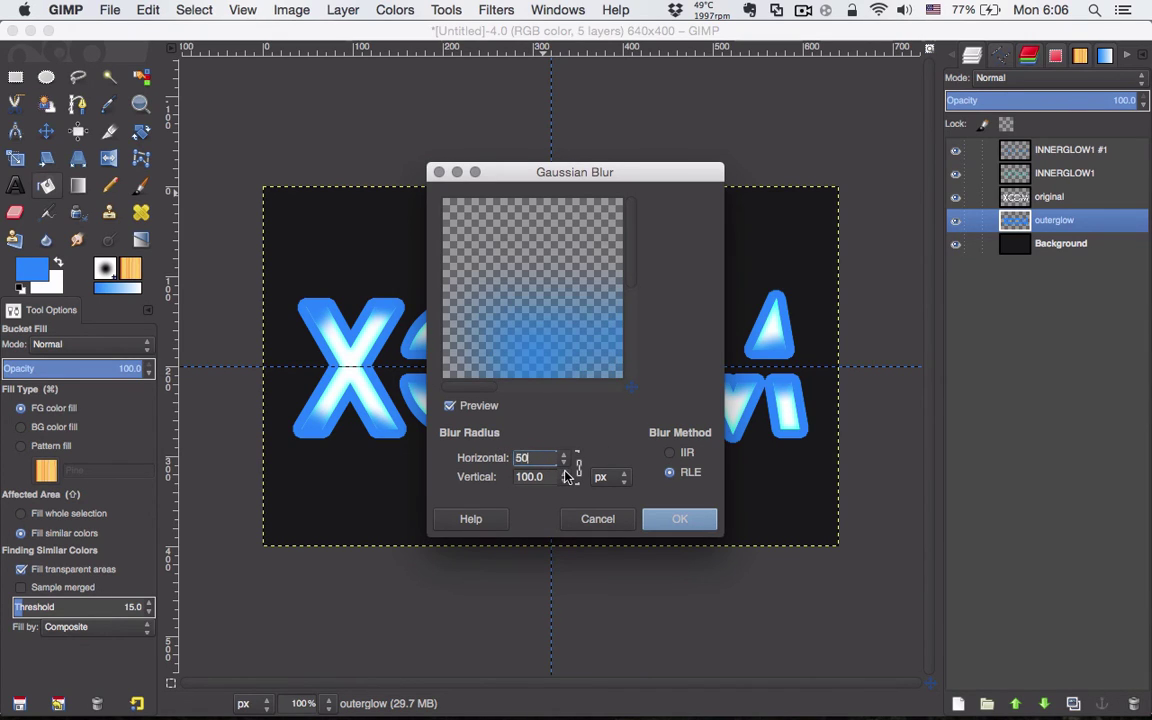
key("Return")
left_click(679, 519)
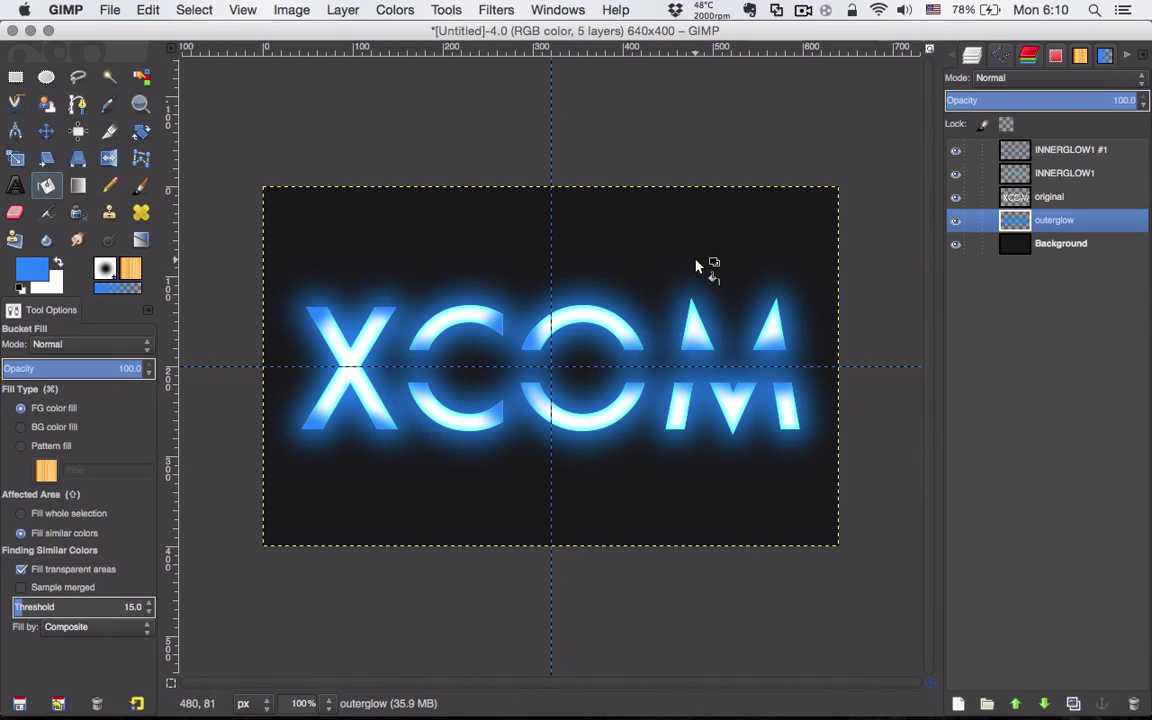
Switch to Preview to view the XCOM_bluethumb1 reference image.
key("super+Tab")
key("super+Tab")
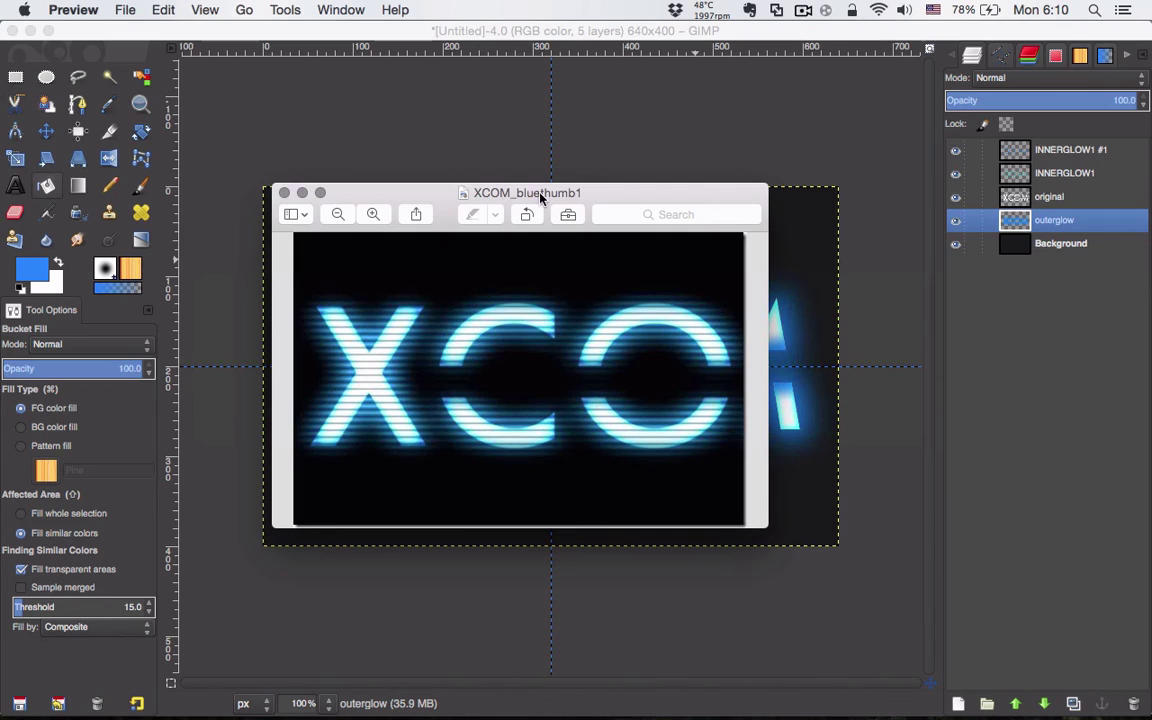
Back in GIMP, add a transparent layer named 'scanlines' and move it to the top.
left_click(820, 280)
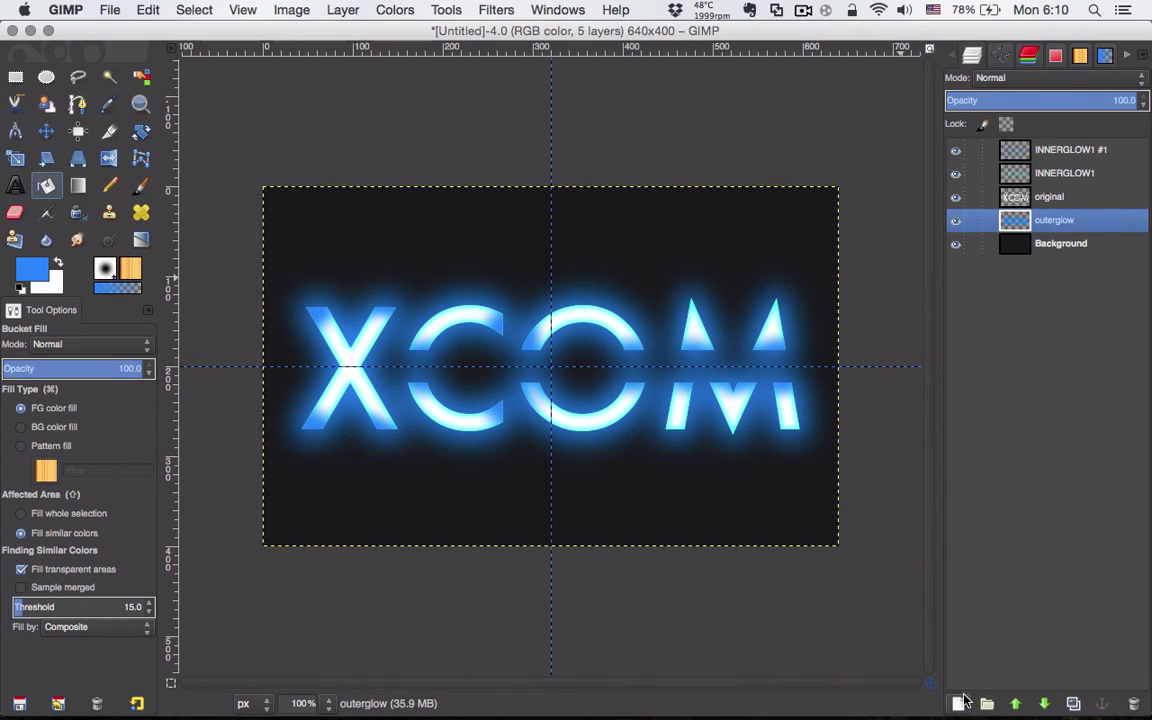
key("super+shift+n")
type("sc")
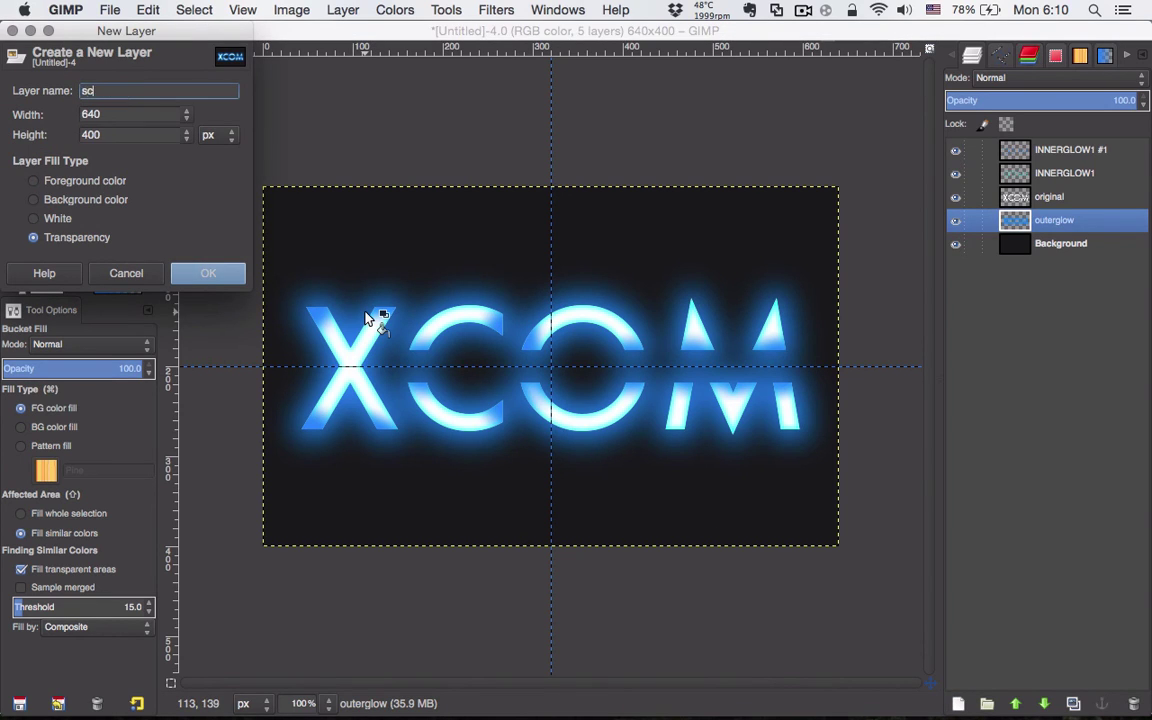
type("anlines")
key("Return")
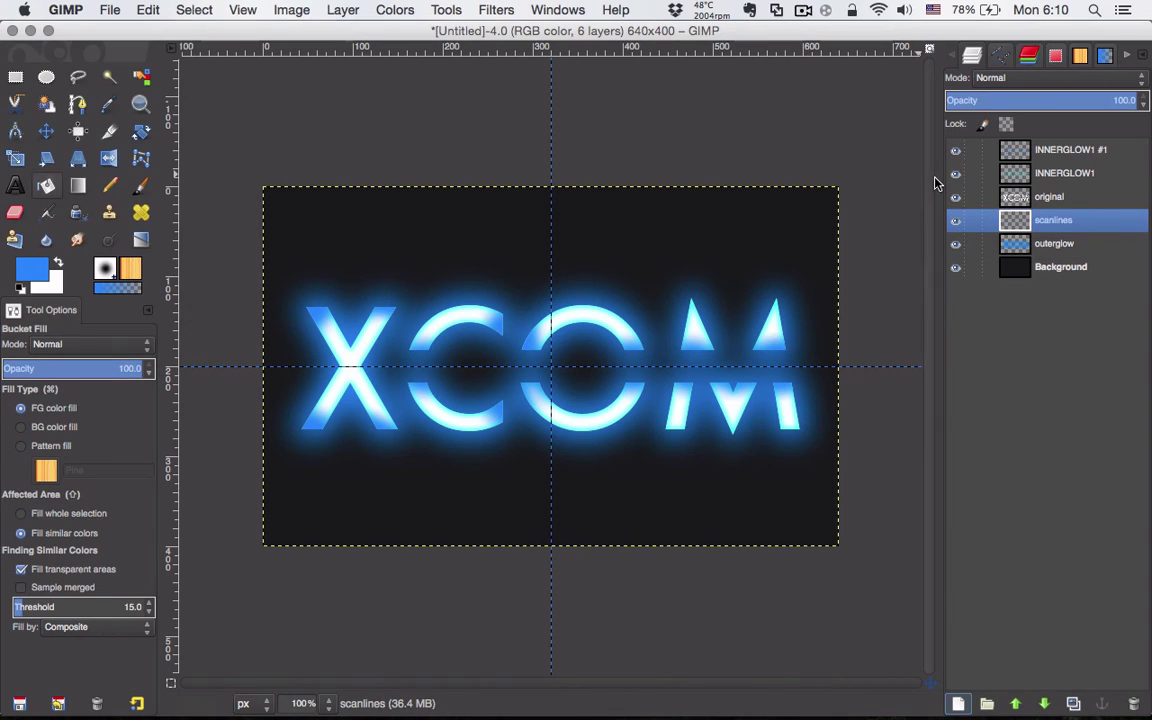
left_click_drag(1043, 228, 1054, 149)
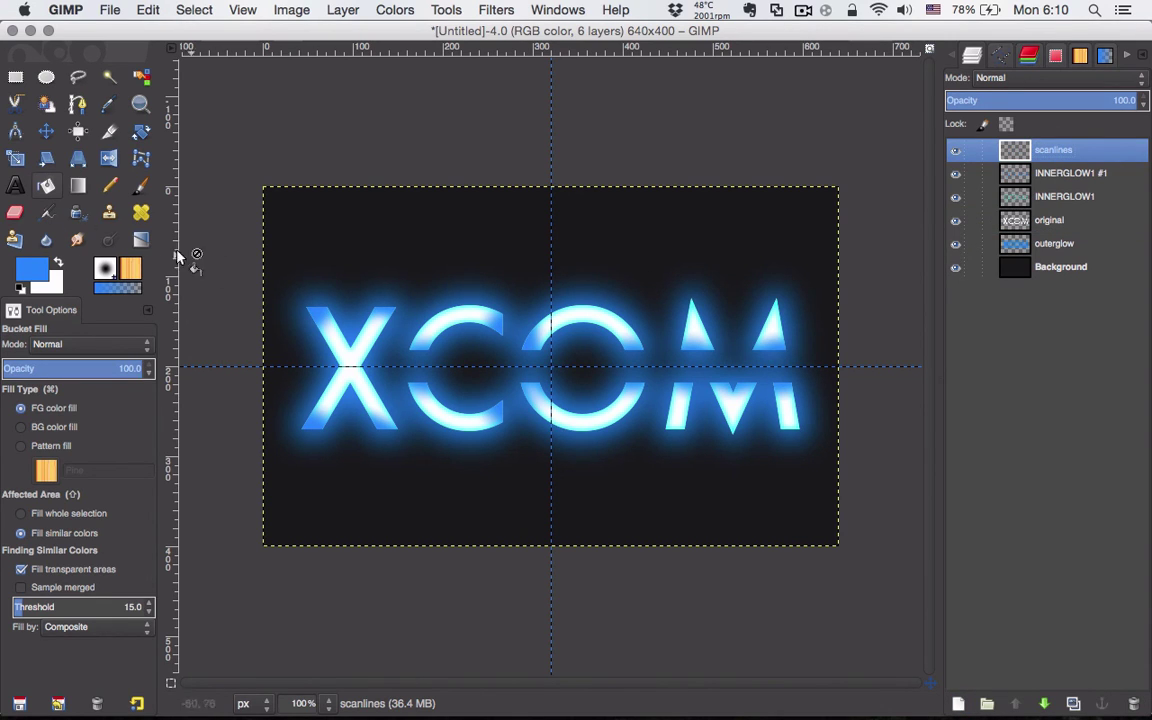
Set the Blend tool to black-and-white defaults with a linear FG to Transparent sawtooth gradient.
left_click(79, 186)
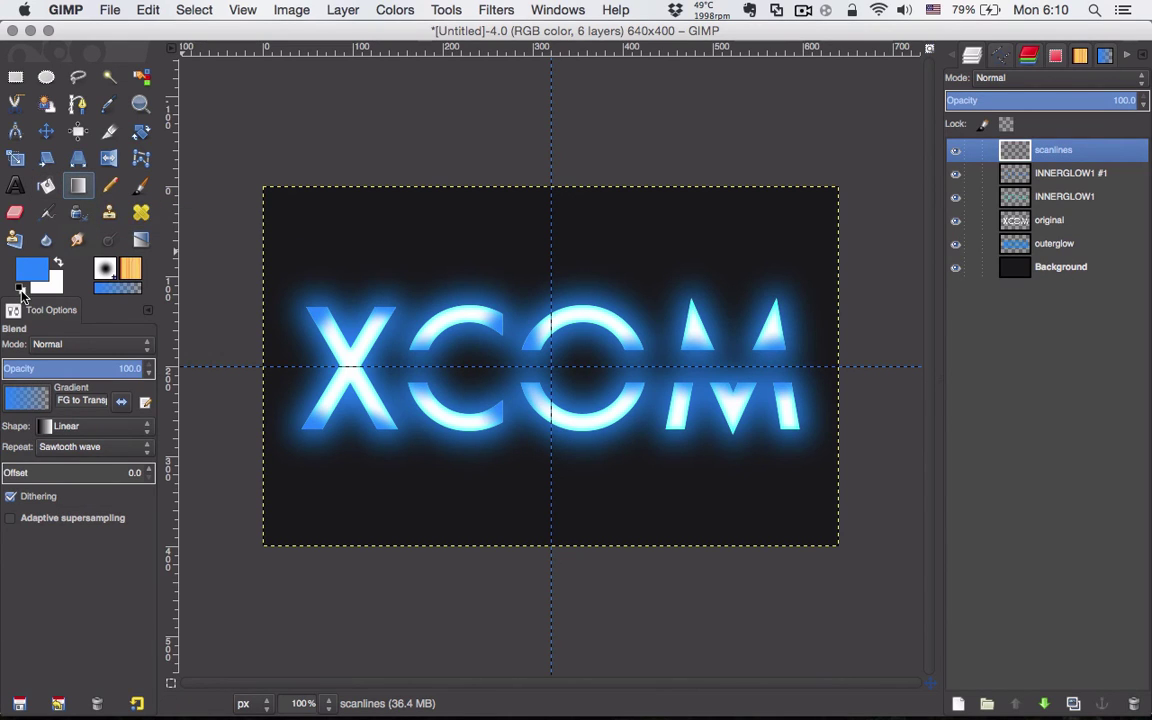
left_click(21, 290)
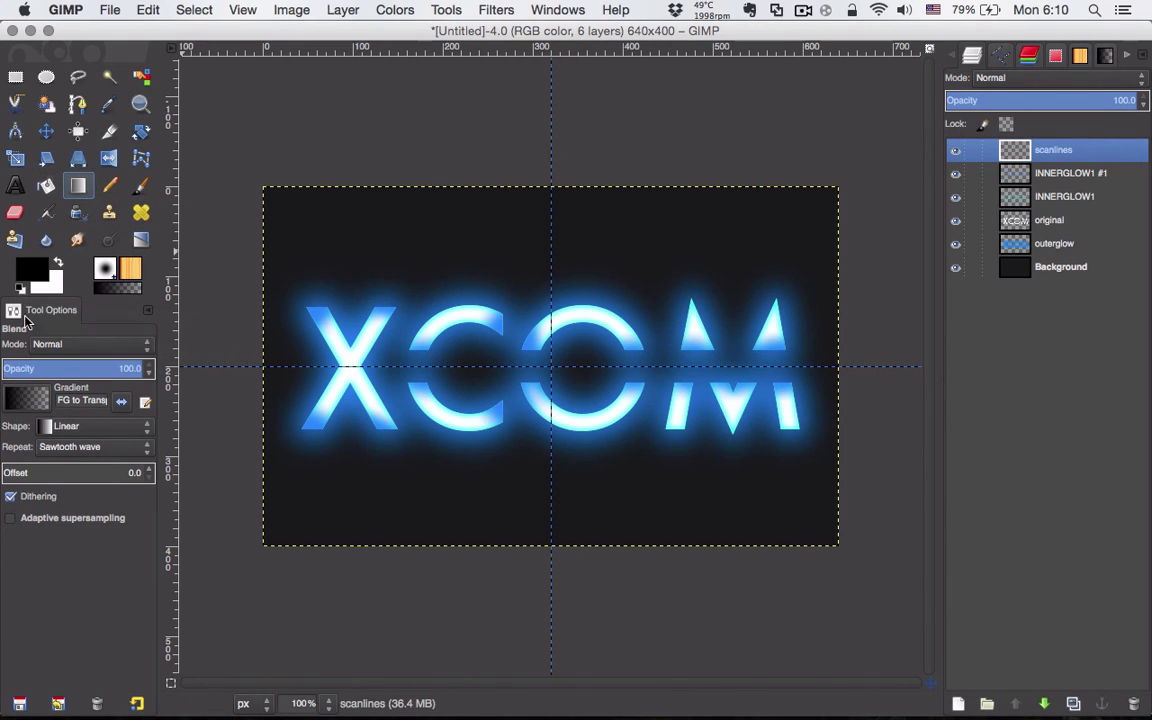
left_click(28, 399)
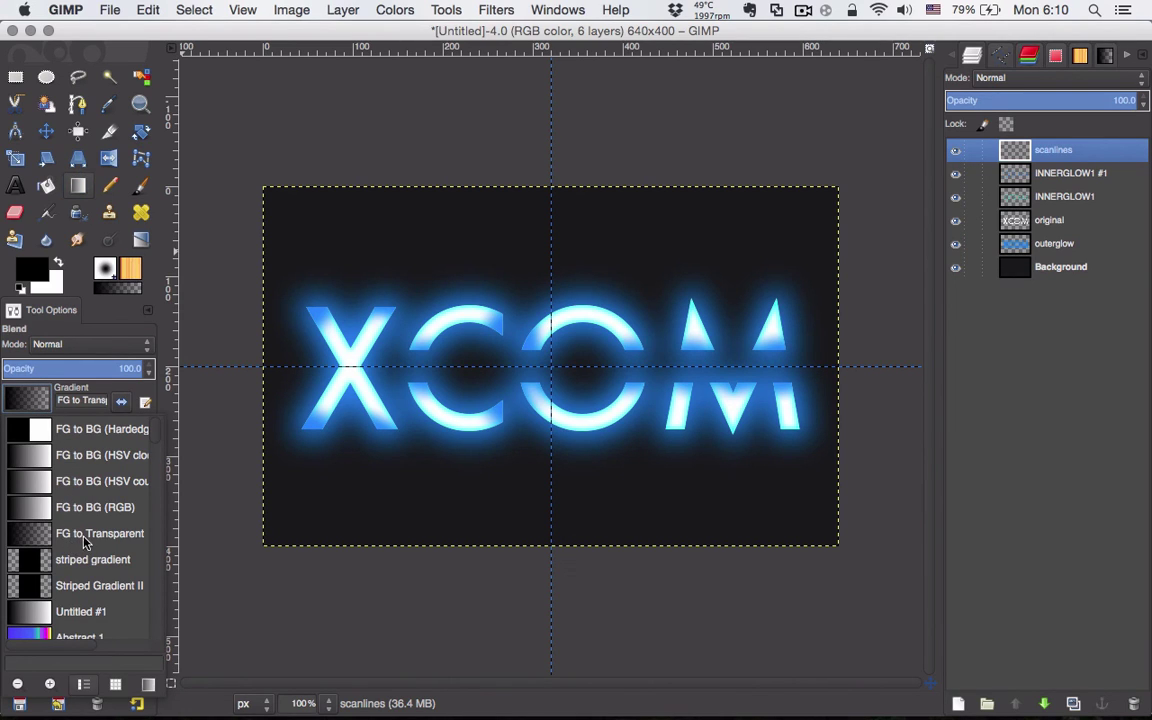
left_click(117, 297)
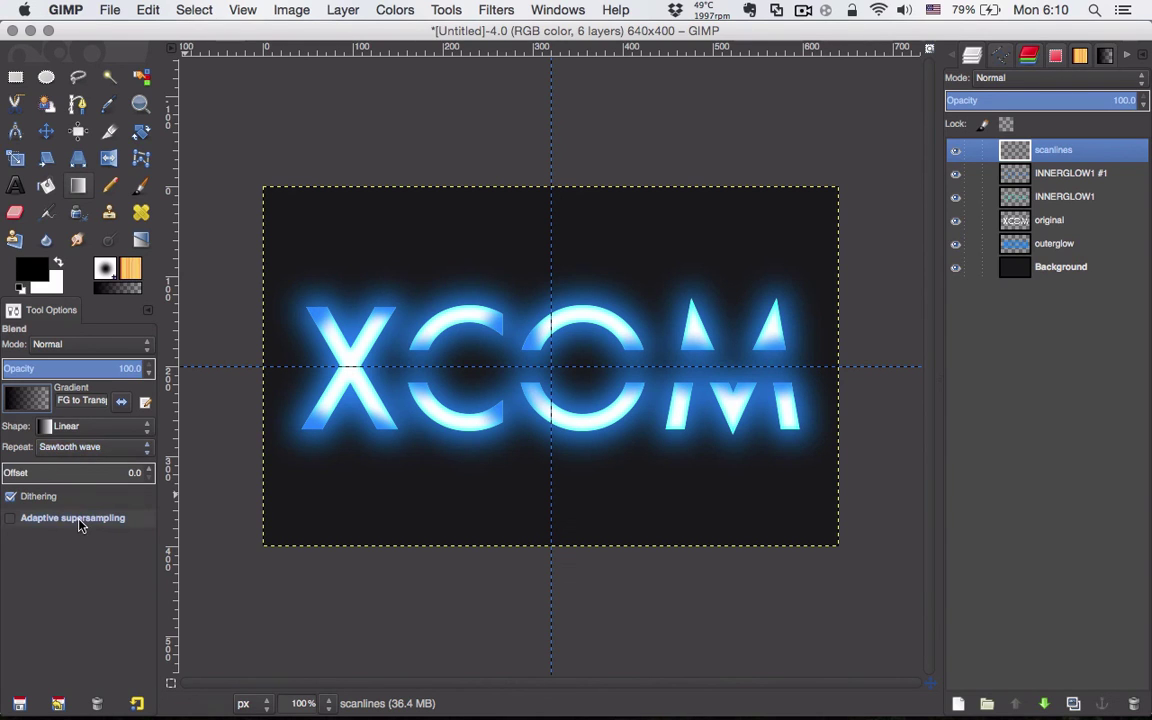
scroll(452, 357, "up", 3)
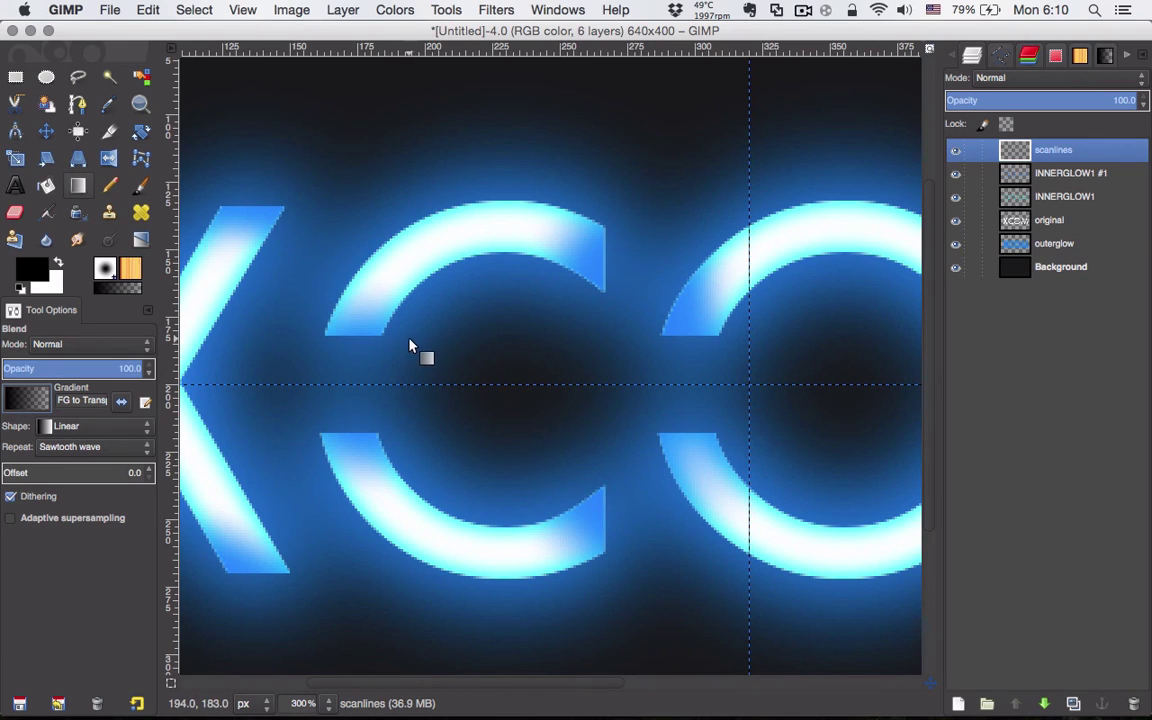
Drag a short 5 px vertical gradient to stripe the scanlines layer with thin black lines.
mouse_move(409, 345)
left_mouse_down()
mouse_move(411, 278)
mouse_move(410, 325)
left_mouse_up()
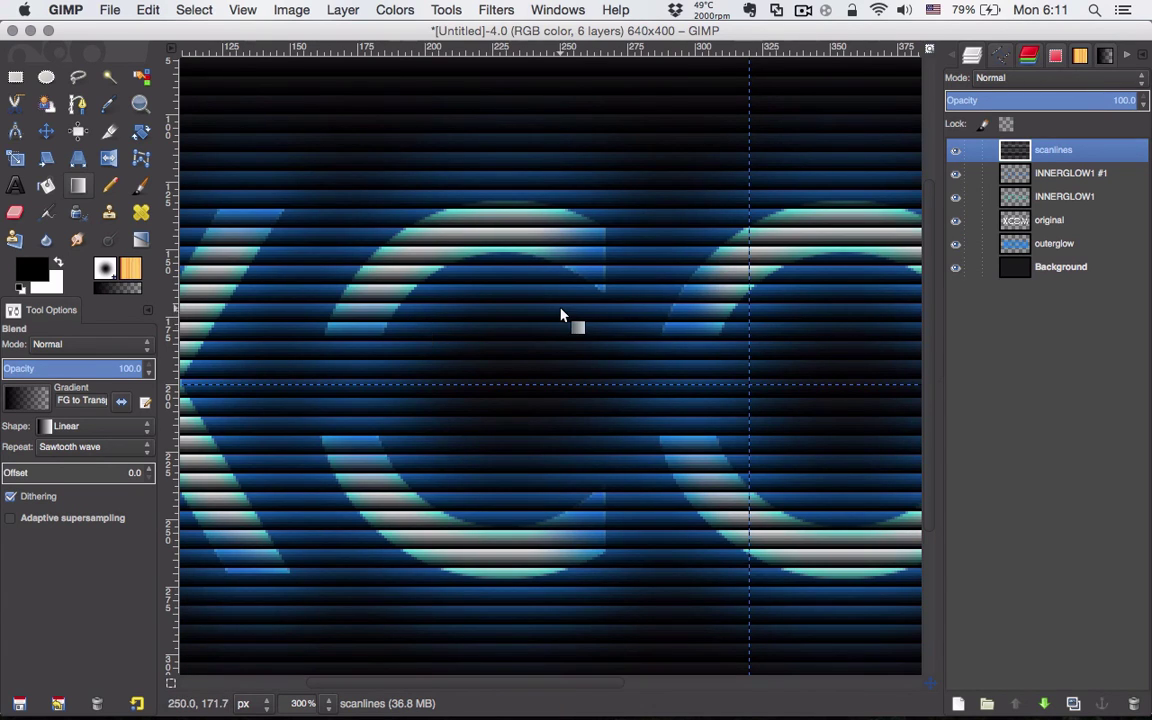
scroll(617, 458, "down", 1)
scroll(501, 393, "down", 3)
scroll(491, 391, "up", 2)
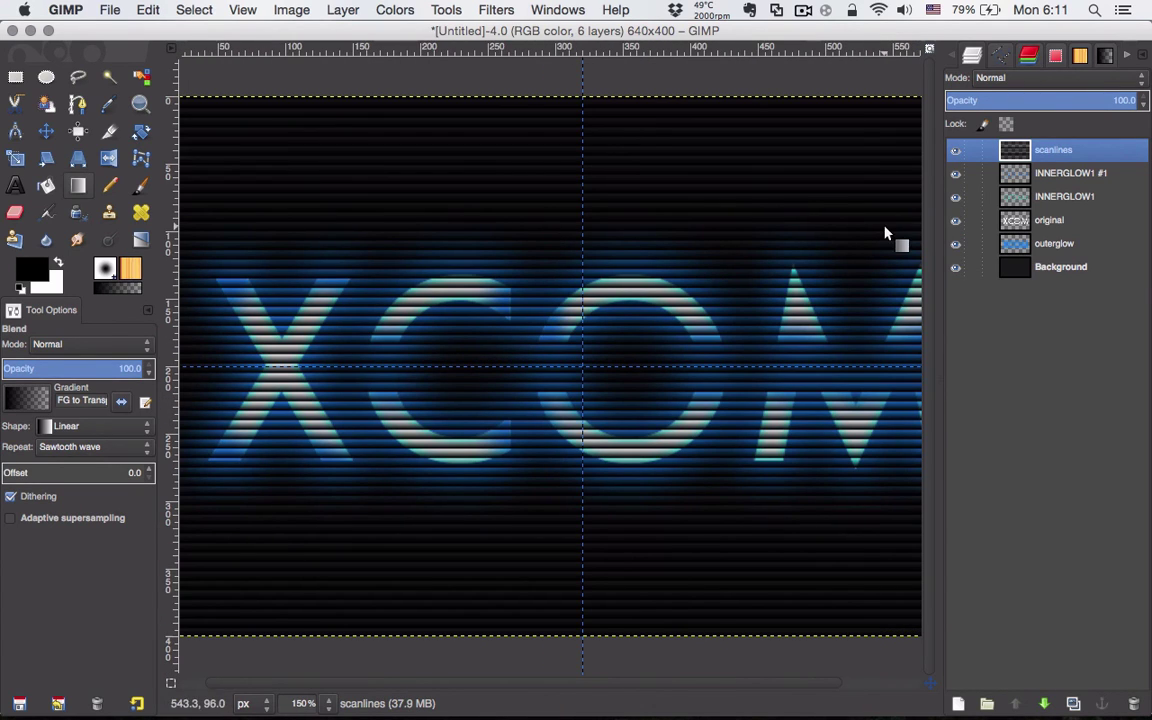
left_click(1001, 79)
Switch the scanlines layer's blending mode to Overlay.
left_click(1013, 274)
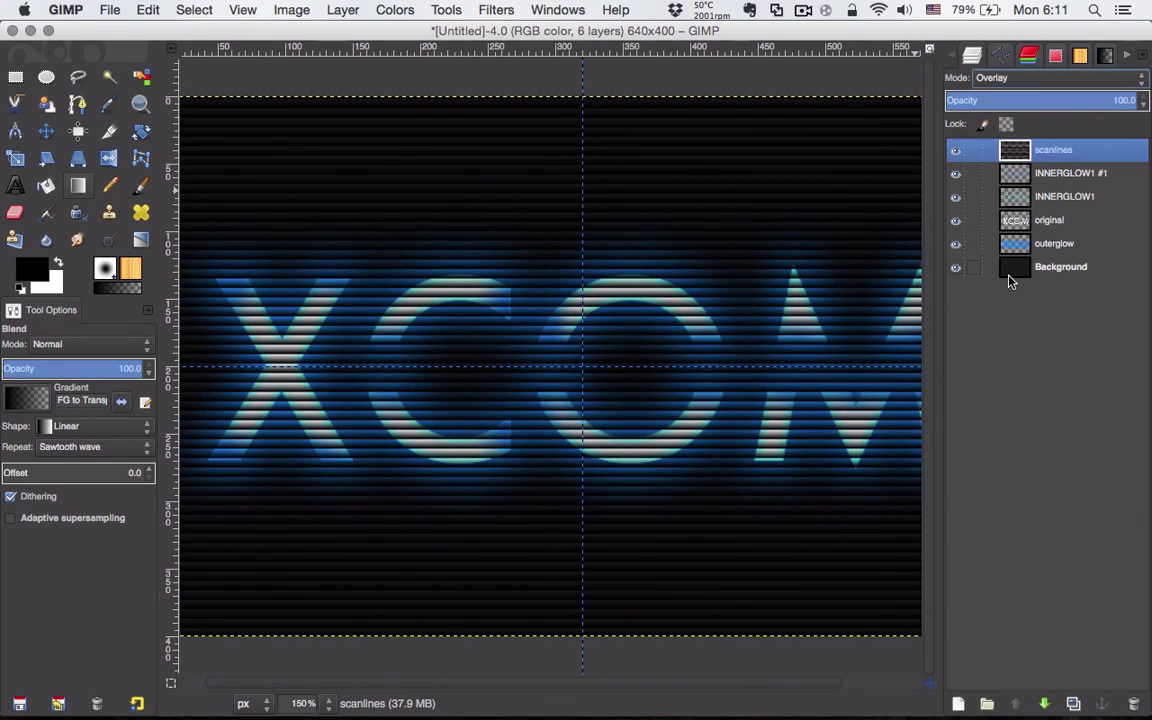
scroll(555, 318, "down", 2)
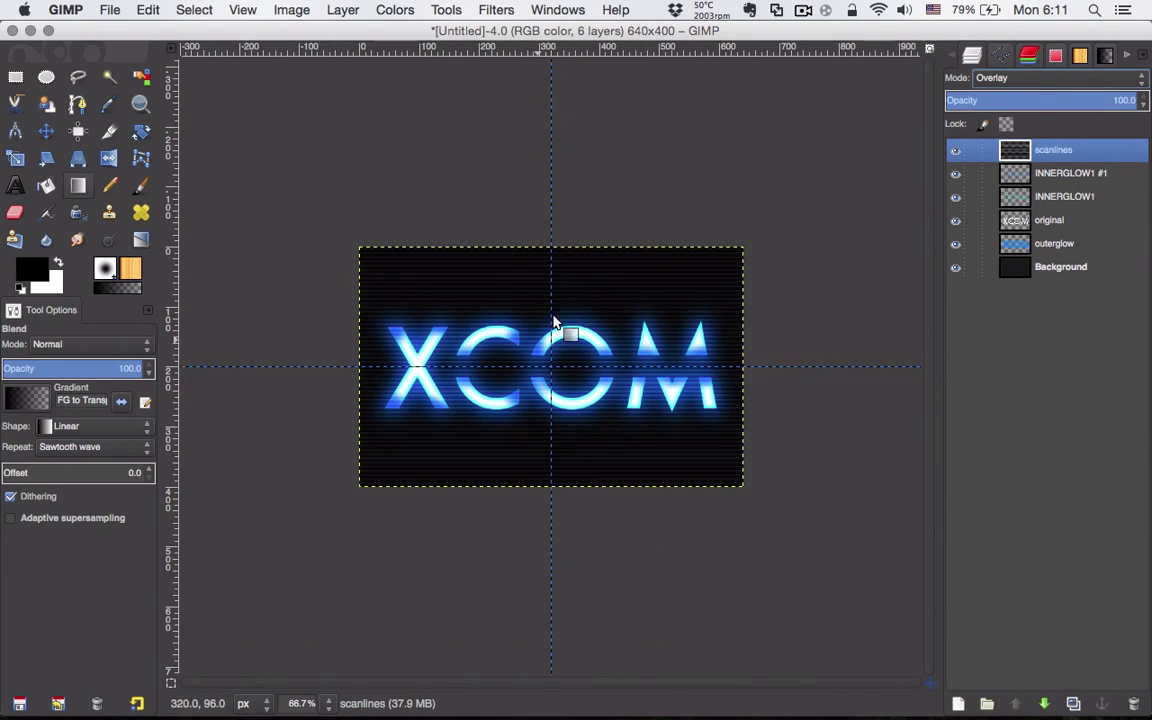
scroll(588, 404, "up", 1)
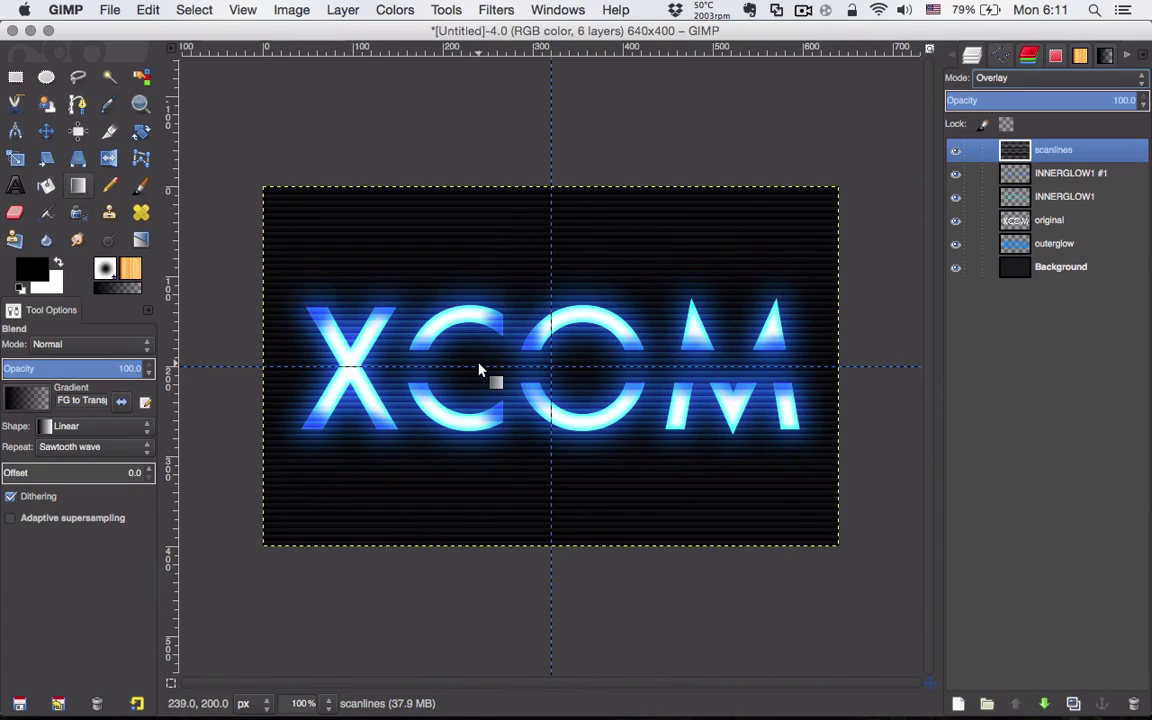